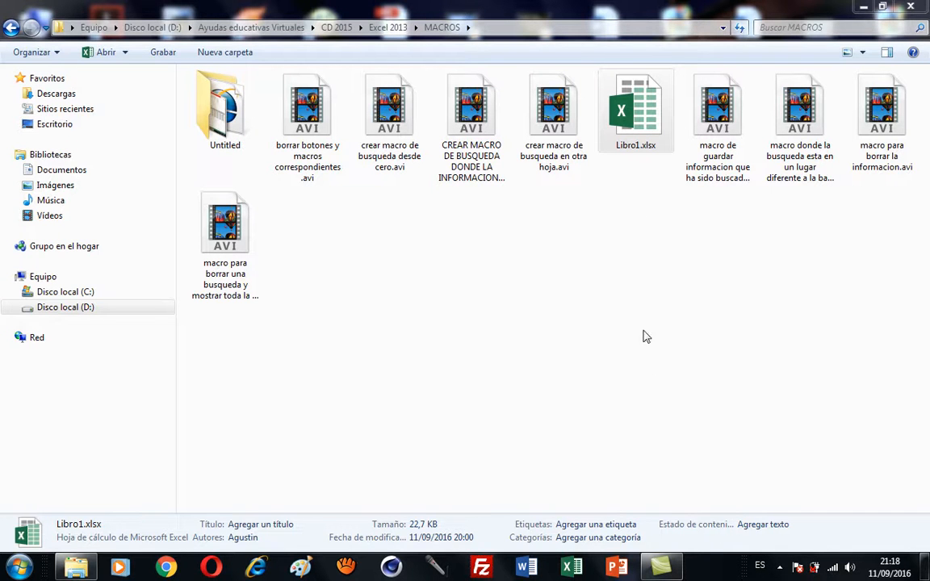
- Open Libro1.xlsx, dismiss the activation notice, and copy the Nombre Vendedor, Ciudad and Almacén headers from the nomina sheet
double_click(646, 123)
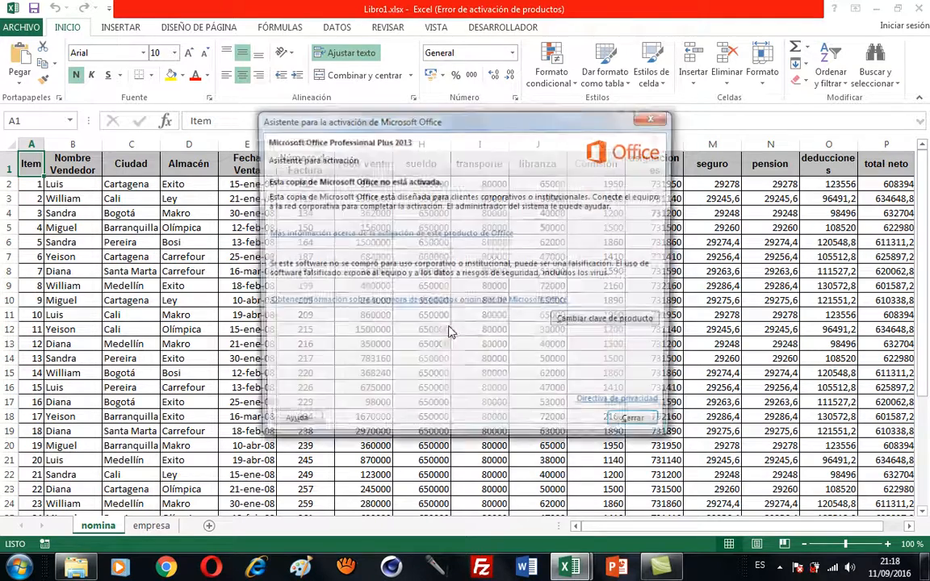
left_click(631, 420)
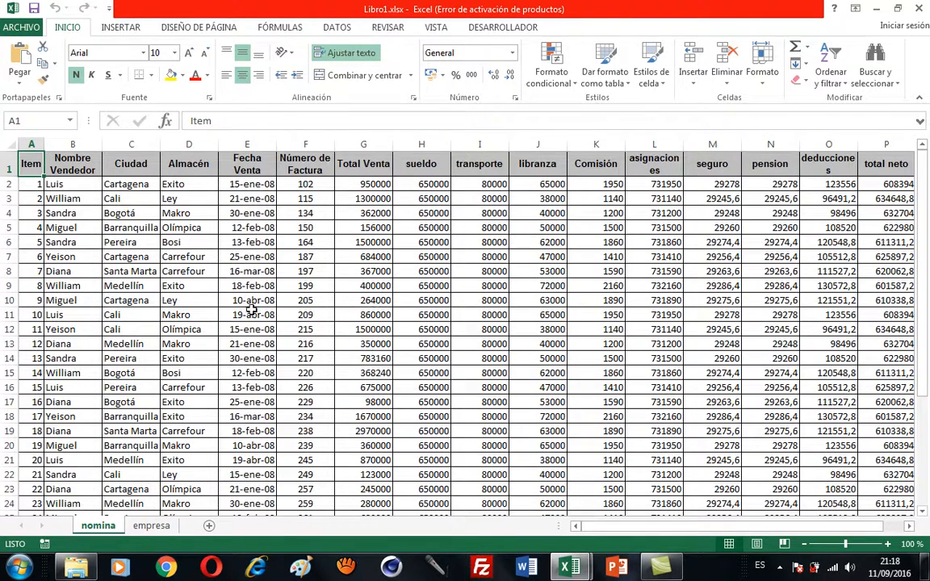
left_click_drag(83, 164, 185, 162)
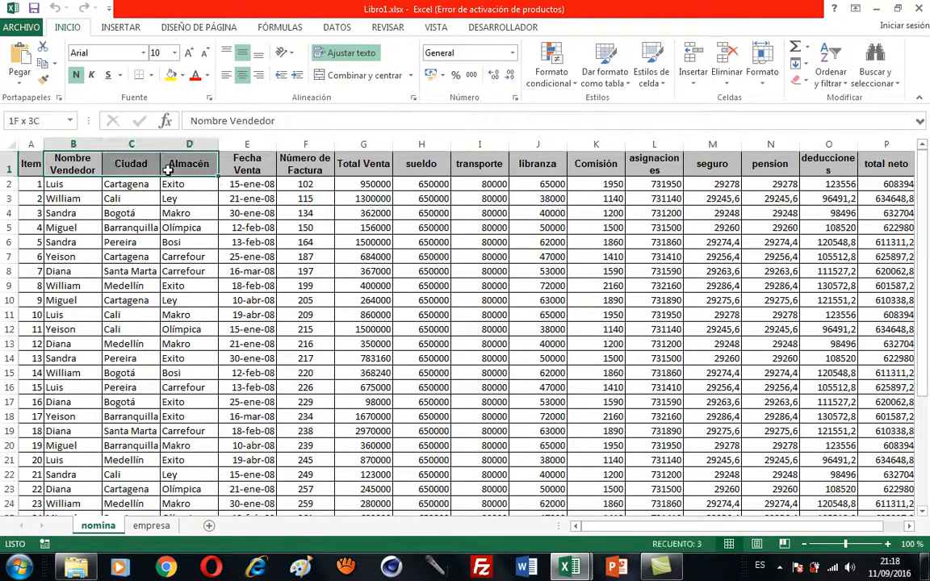
left_click(43, 63)
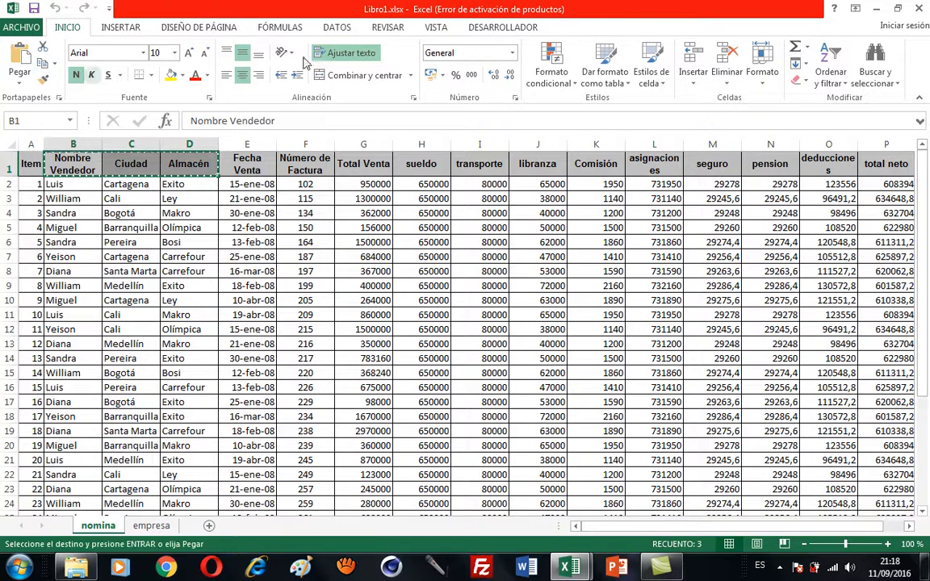
- Minimize the open windows, search the computer for "excel", and start Excel 2013 with a new maximized blank workbook
left_click(879, 8)
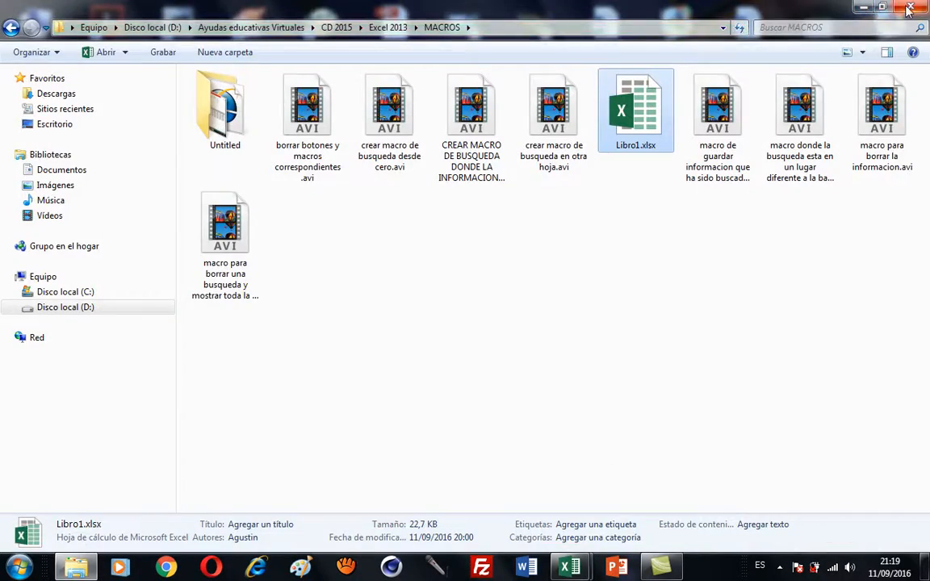
left_click(897, 9)
left_click(19, 568)
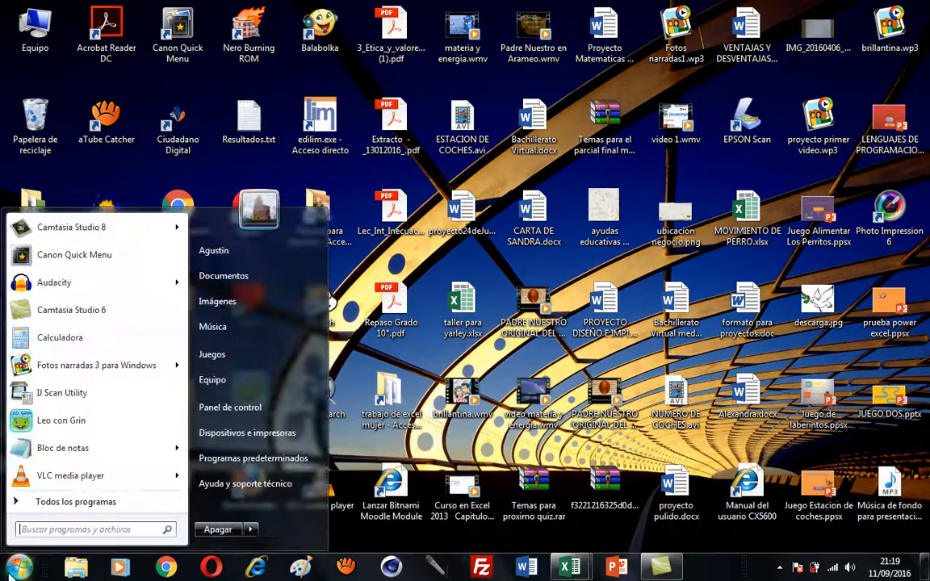
type("excel")
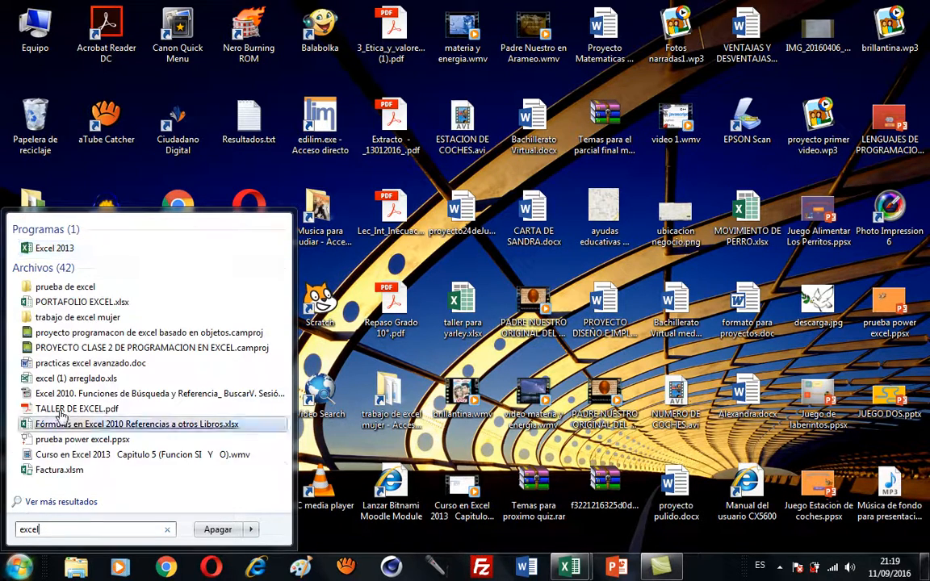
left_click(73, 226)
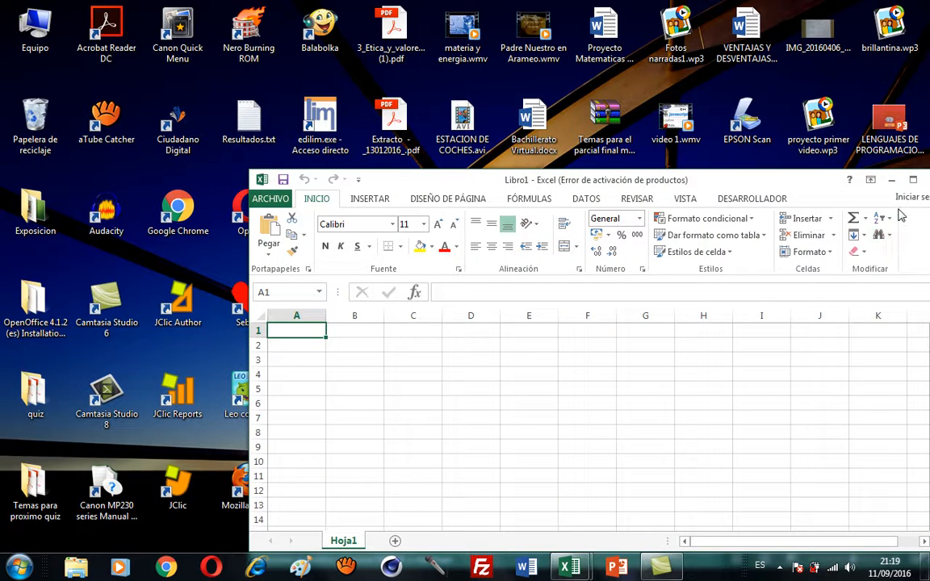
left_click(913, 179)
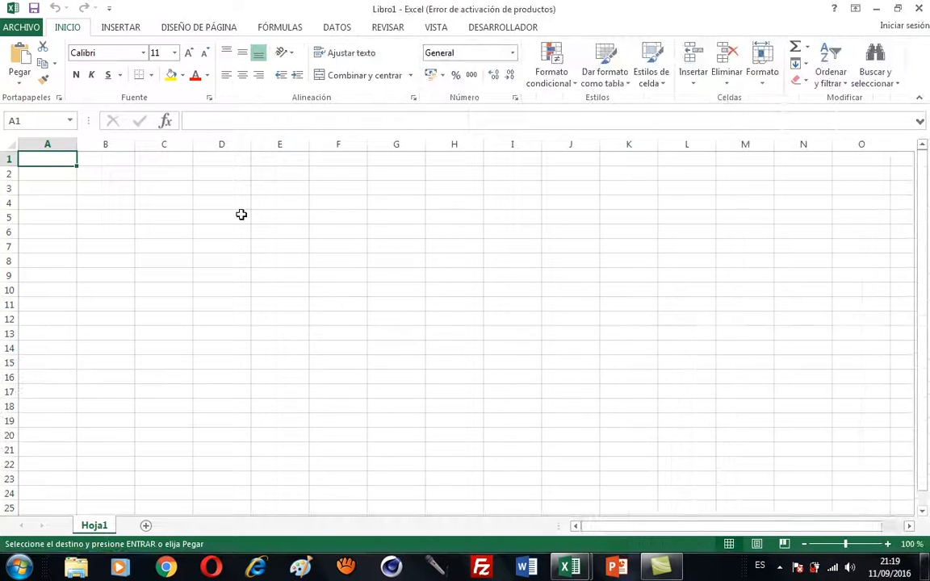
- Paste the copied headers into the new workbook starting at cell E2
left_click(292, 160)
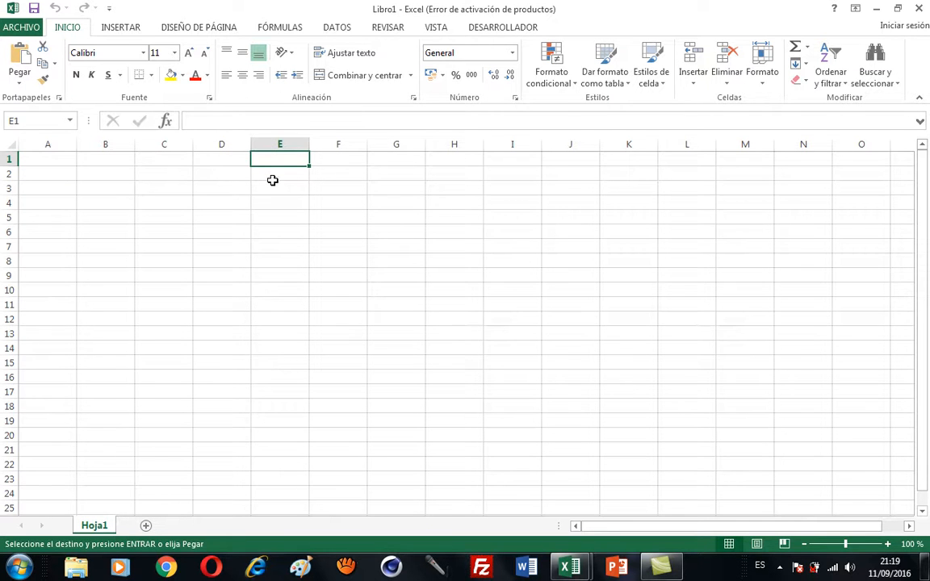
left_click(274, 177)
left_click(20, 60)
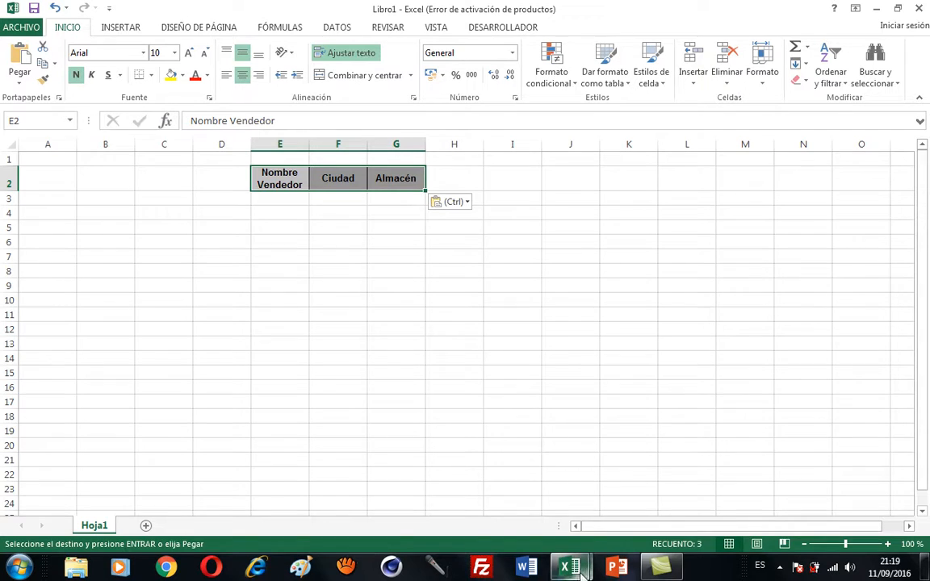
- Copy the Total Venta header from the nomina sheet of Libro1.xlsx and paste it into H2 of the new workbook
mouse_move(580, 571)
left_click(542, 525)
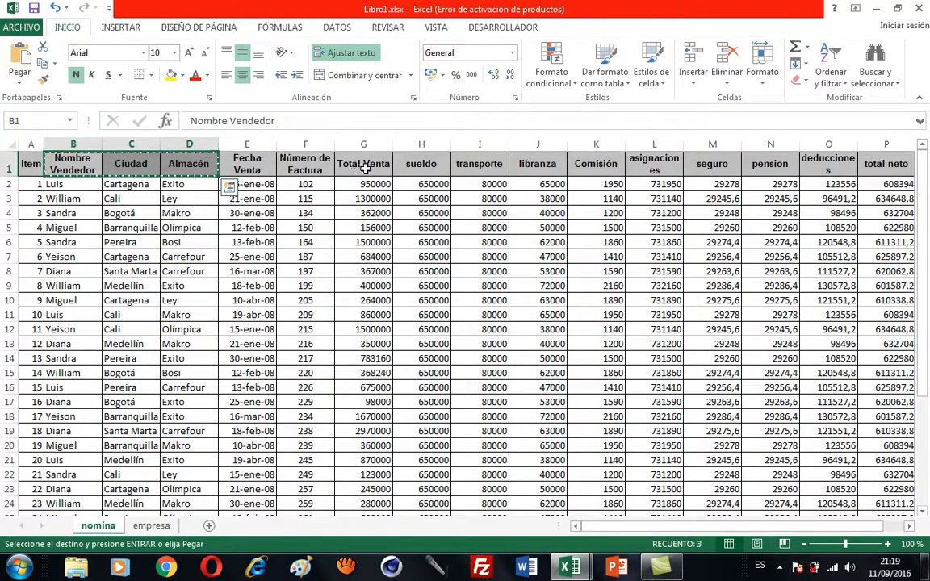
left_click(364, 166)
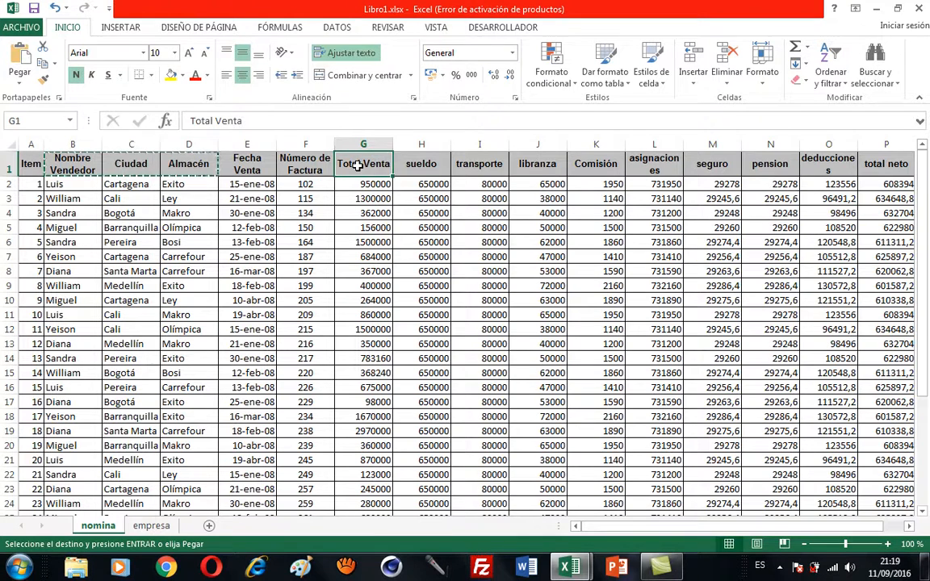
left_click(42, 62)
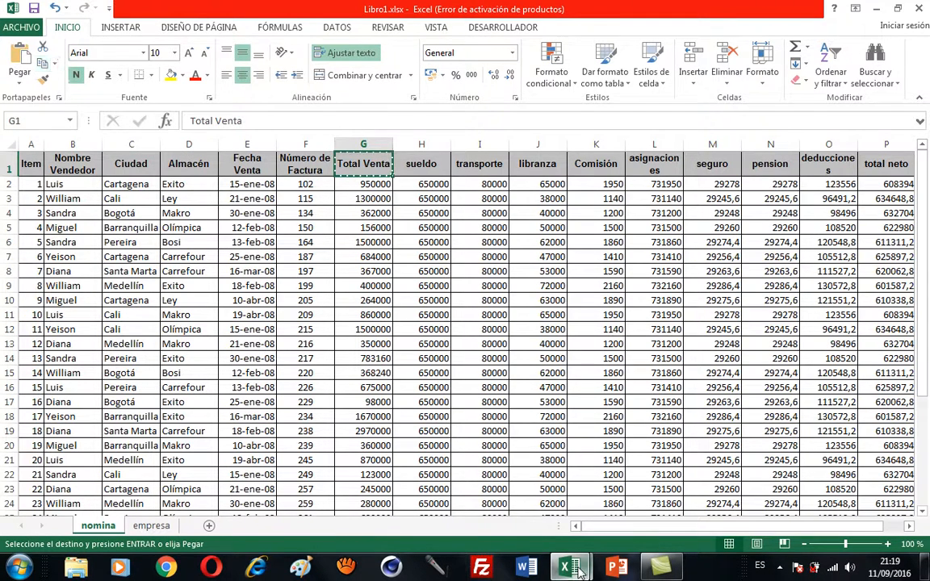
mouse_move(569, 568)
left_click(629, 502)
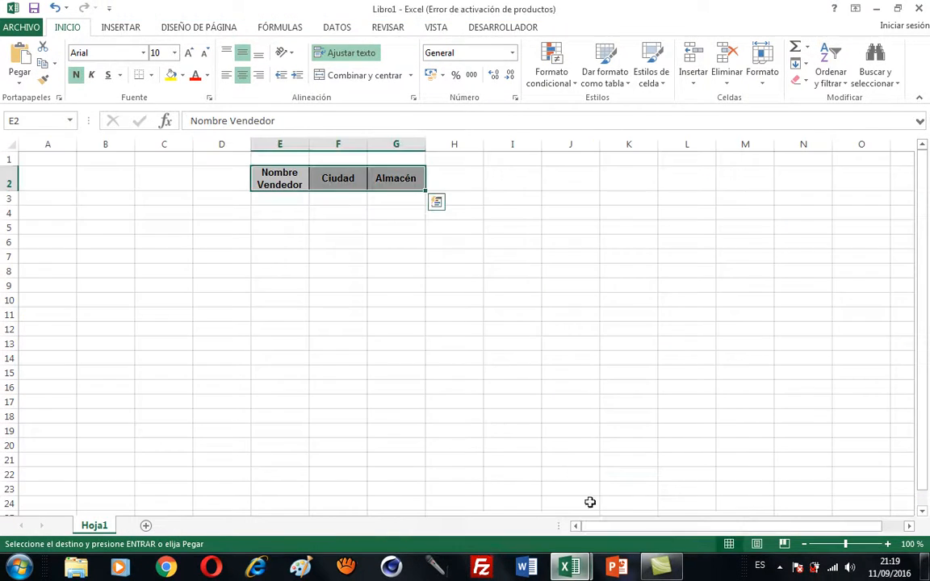
left_click(451, 184)
left_click(27, 63)
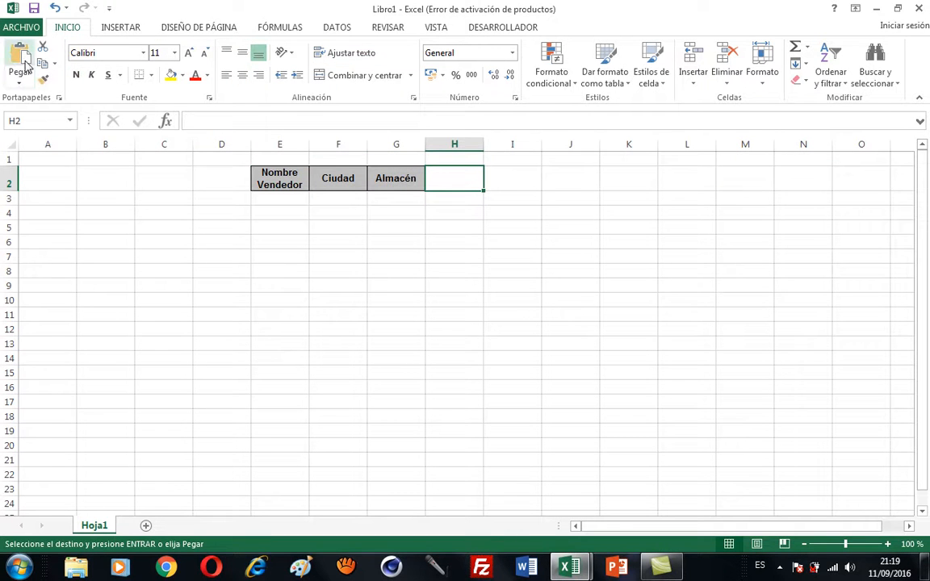
- Apply all borders to the header row and the empty row below it, range E2:H3
left_click_drag(298, 186, 449, 198)
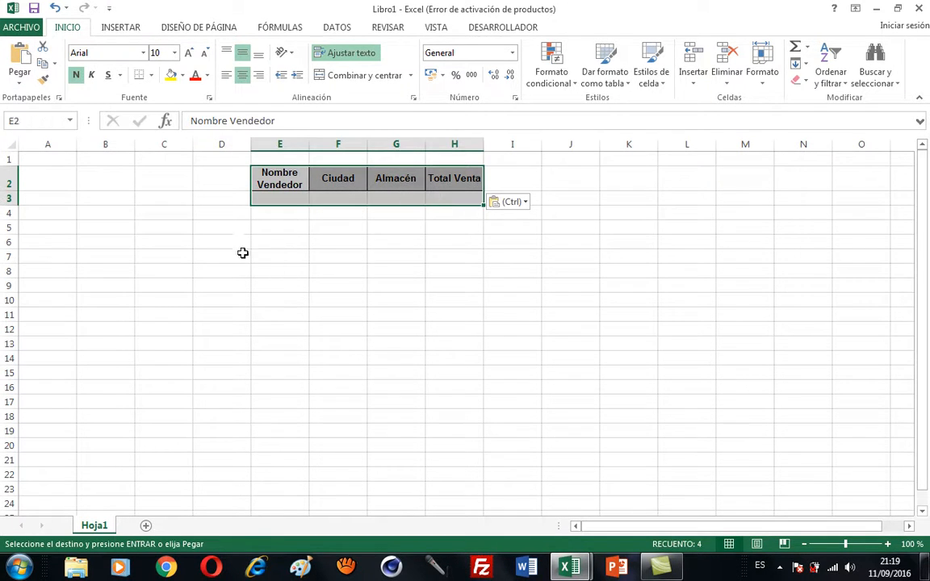
left_click(151, 75)
left_click(147, 199)
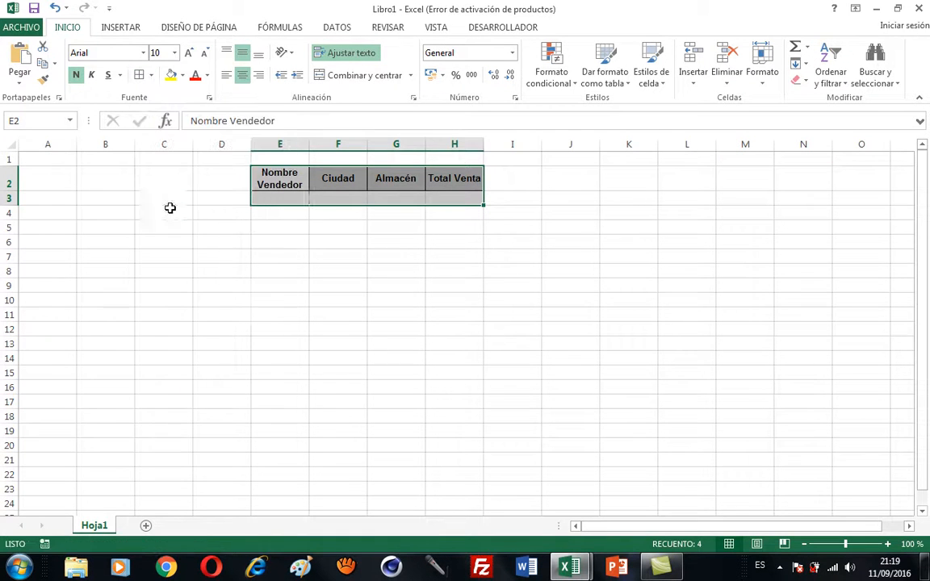
left_click(337, 256)
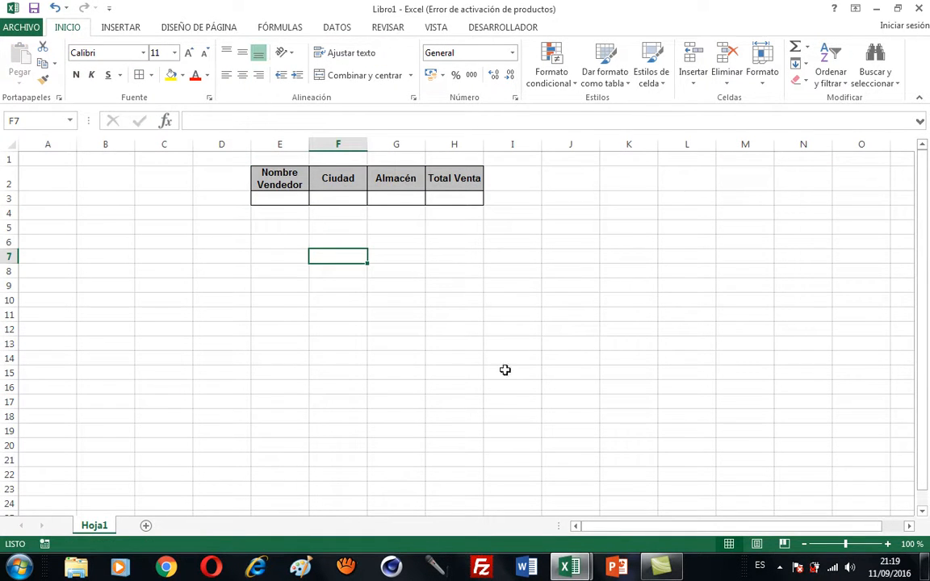
- Copy the first eight Ciudad entries, C2:C9, from the nomina sheet of Libro1.xlsx
mouse_move(570, 567)
left_click(480, 504)
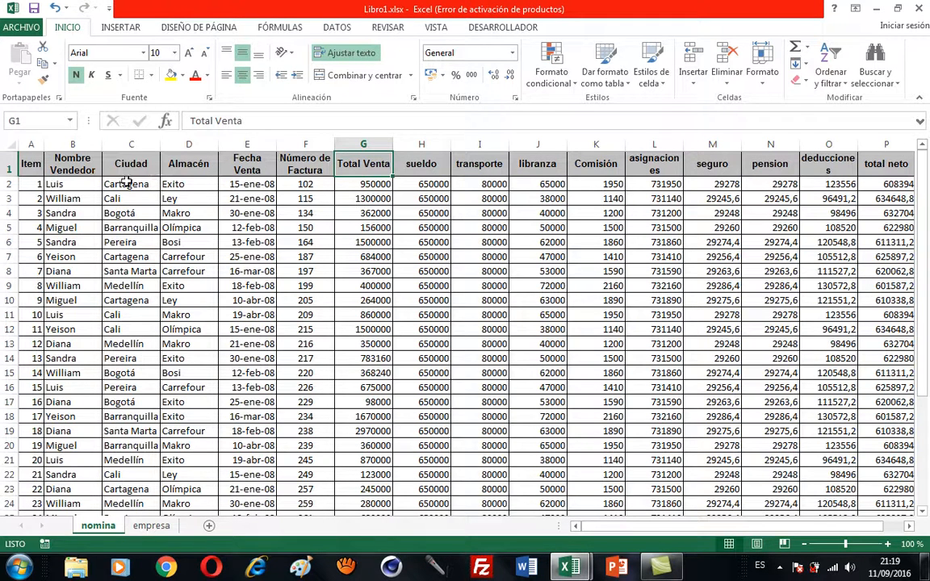
left_click_drag(125, 185, 119, 284)
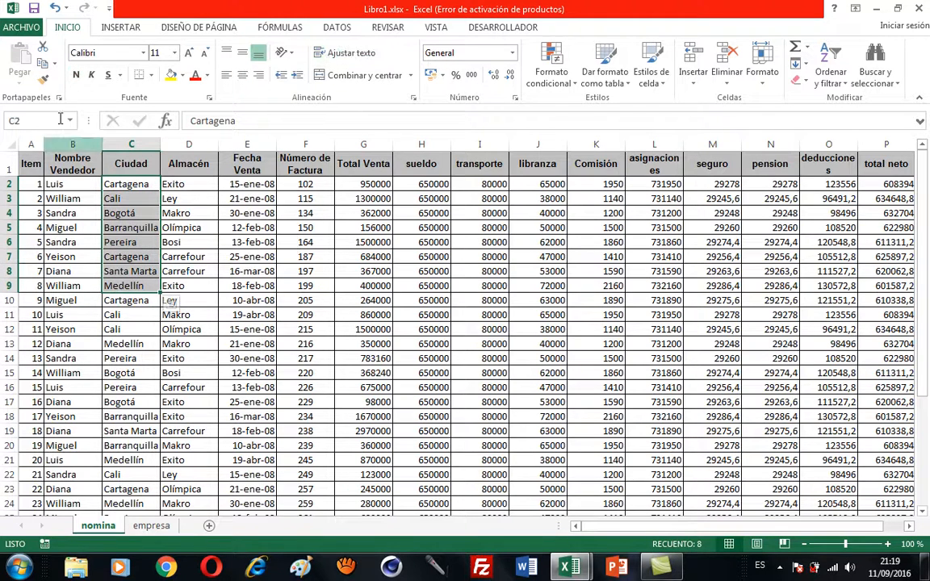
left_click(42, 64)
- Paste the copied cities into column T of the new workbook, starting at cell T3
mouse_move(570, 566)
left_click(601, 501)
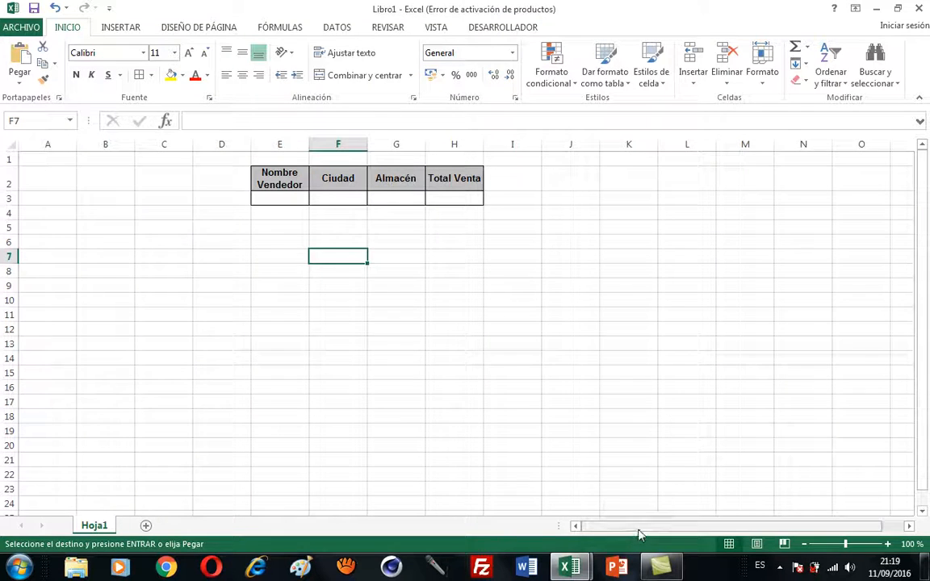
left_click_drag(640, 529, 775, 530)
left_click(862, 224)
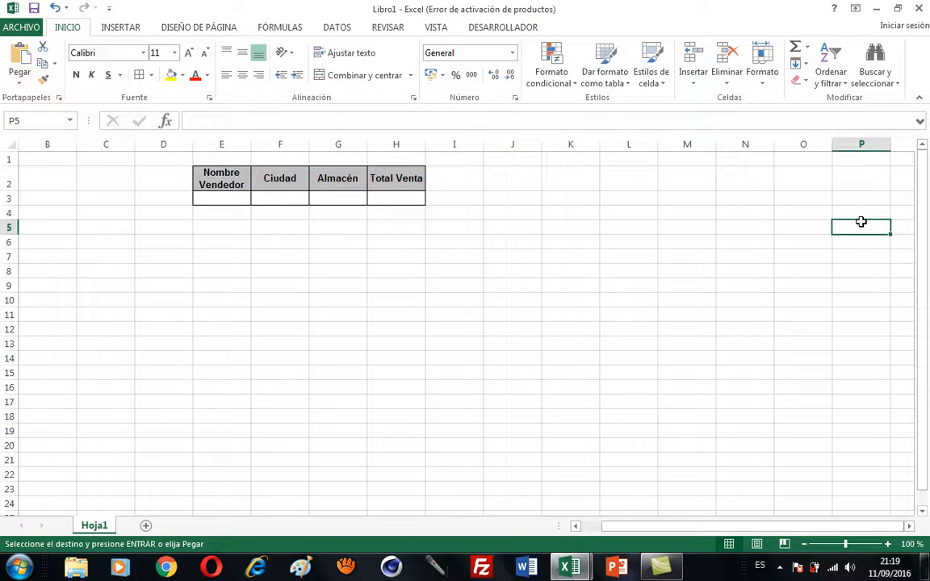
key("Right")
key("Right")
key("Right")
key("Right")
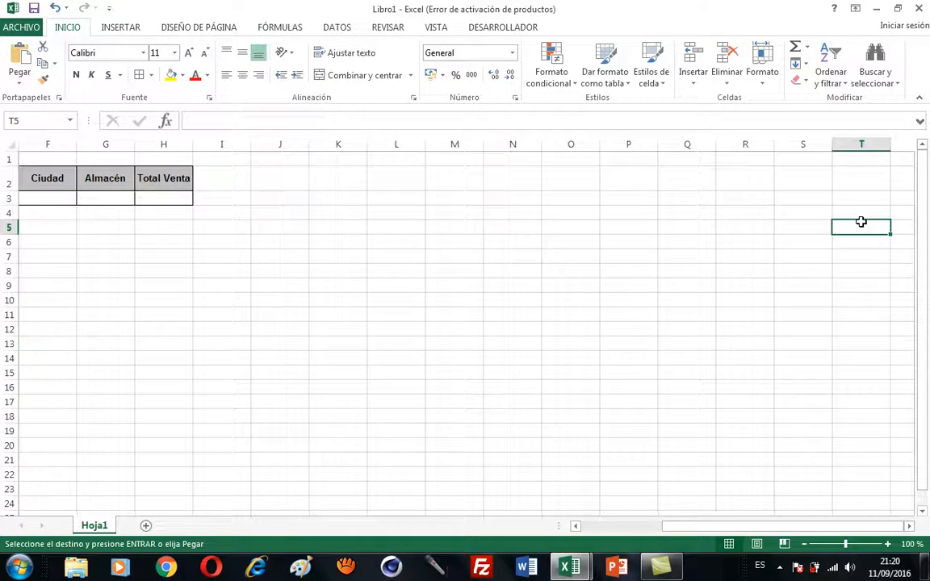
key("Right")
key("Left")
key("Up")
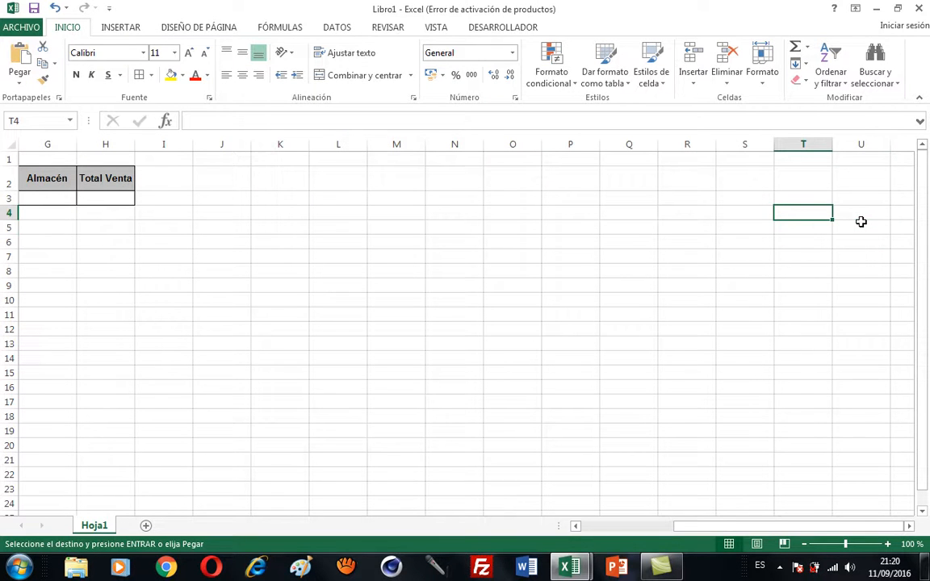
key("Up")
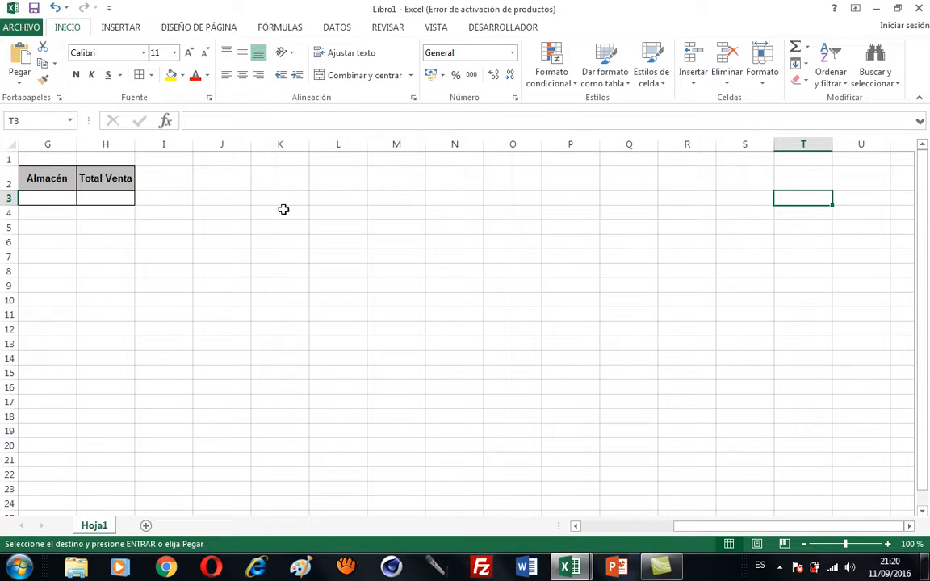
left_click(19, 58)
left_click(690, 286)
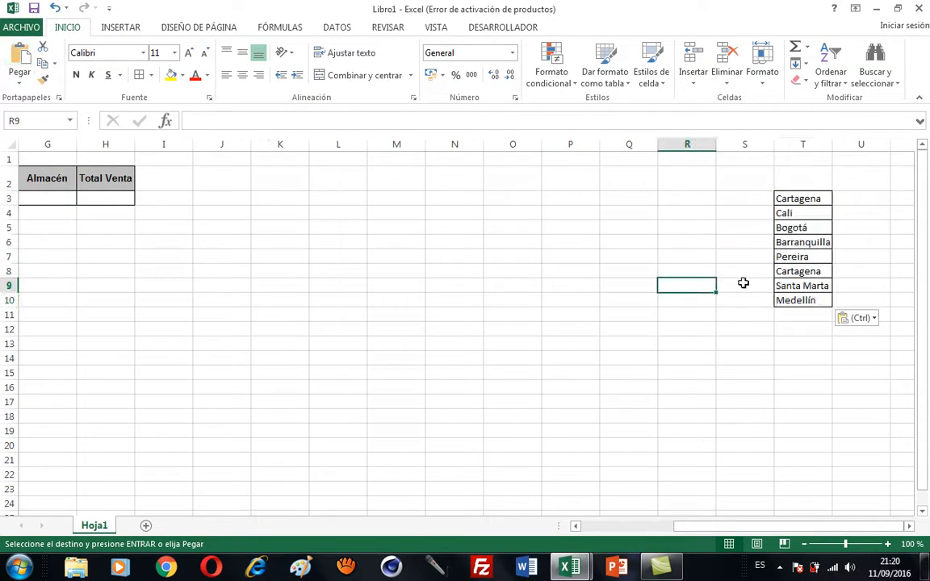
- Move Santa Marta and Medellín up one row to T8:T9, overwriting the duplicate Cartagena entry
left_click_drag(785, 287, 787, 299)
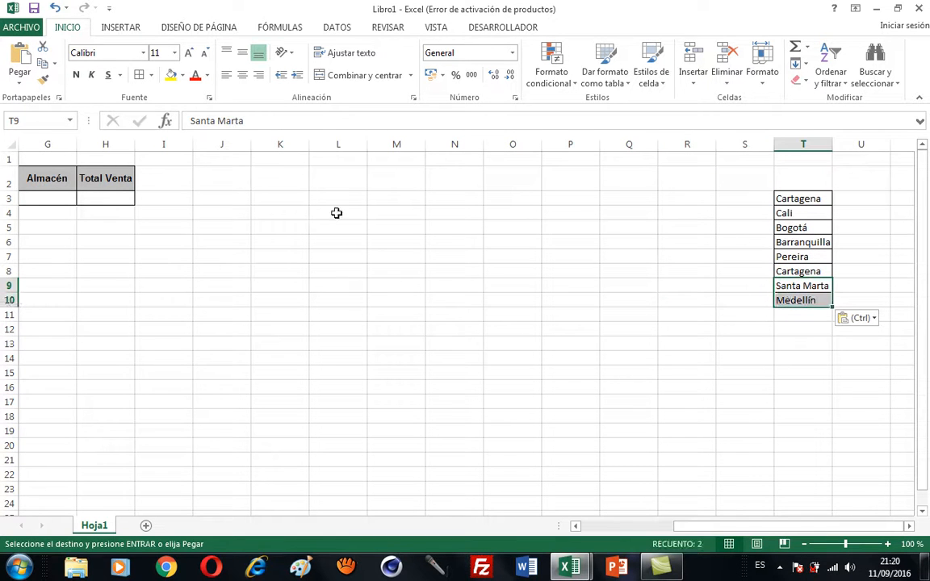
left_click(44, 61)
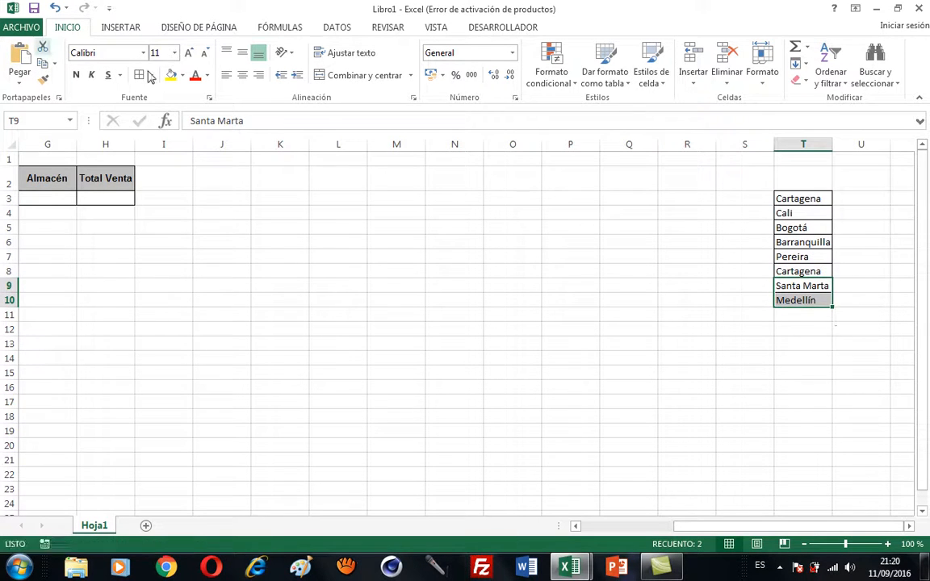
left_click(796, 272)
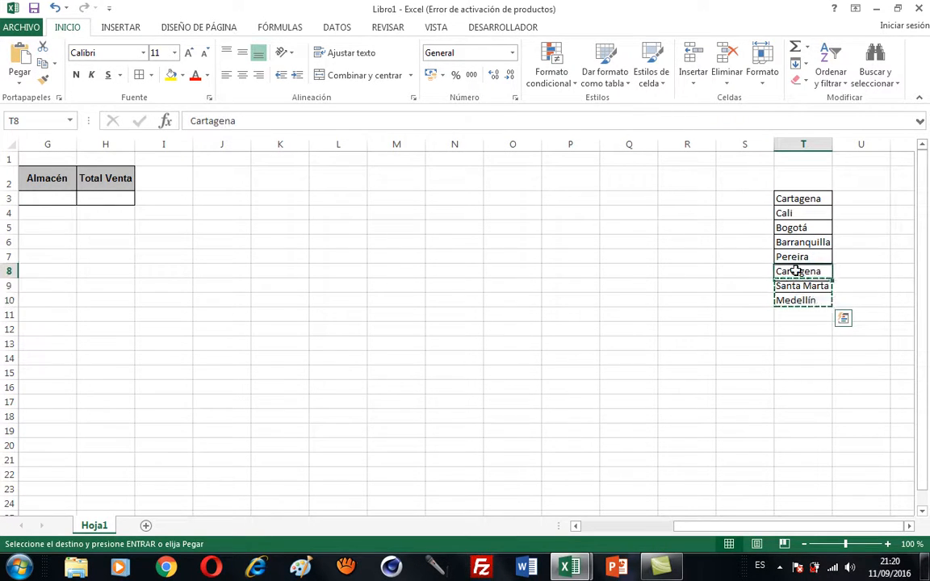
left_click(18, 58)
left_click(543, 223)
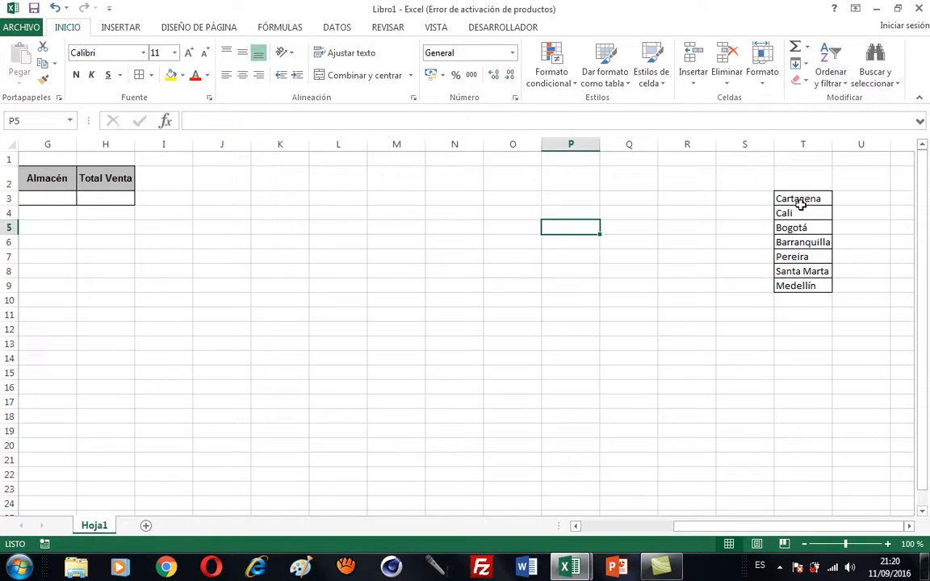
- Name the list of cities in T3:T9 "ciudad"
left_click_drag(799, 199, 792, 286)
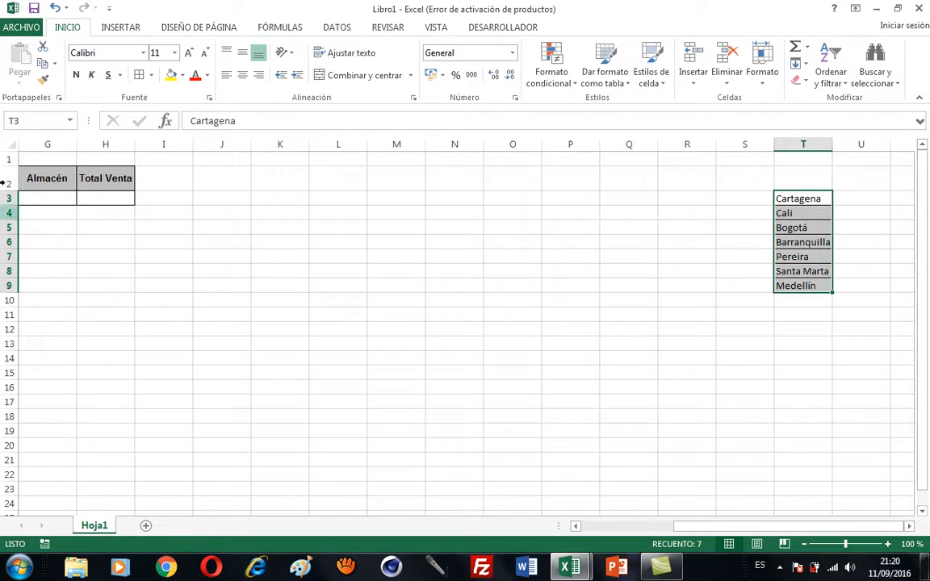
left_click(39, 120)
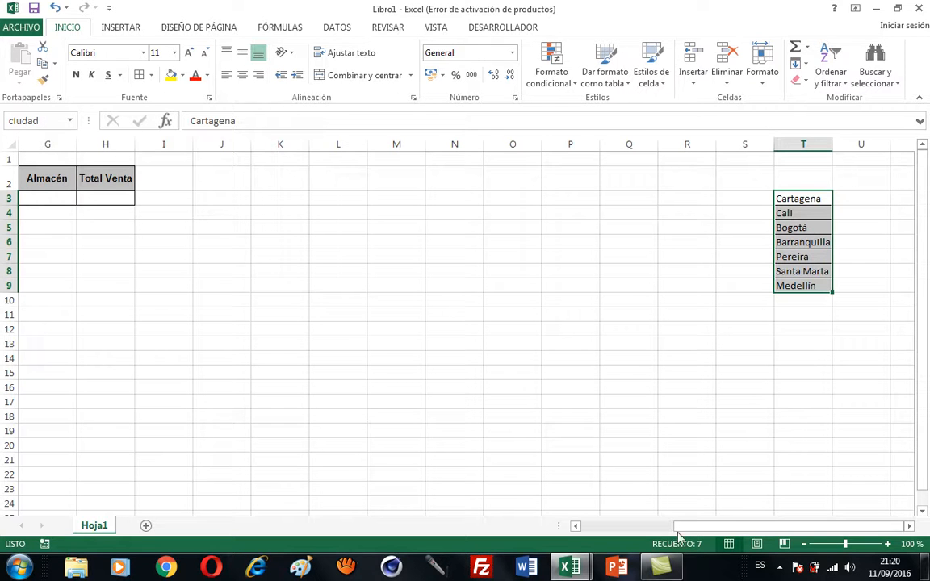
- Add list data validation to cell F3 under Ciudad, using the named range ciudad as its source
left_click_drag(694, 527, 565, 497)
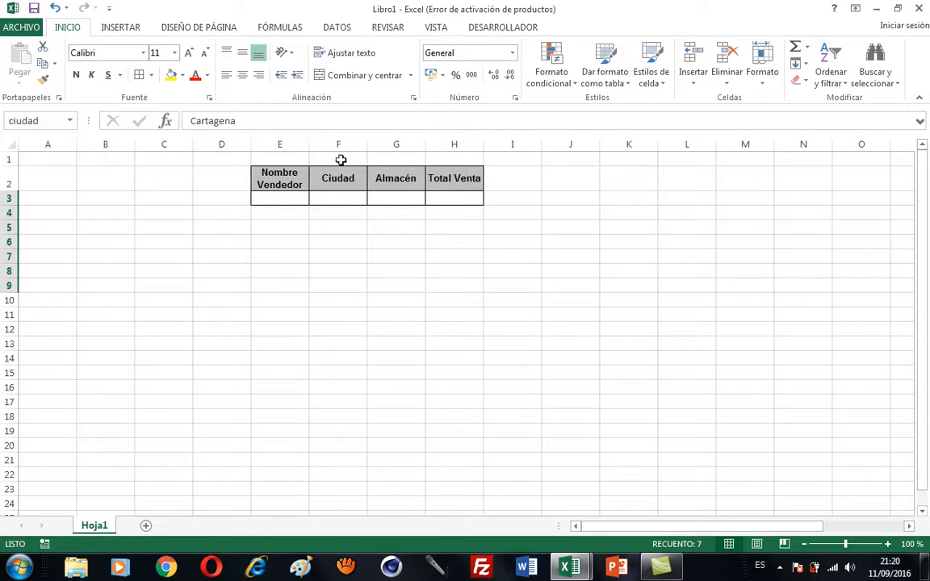
left_click(328, 201)
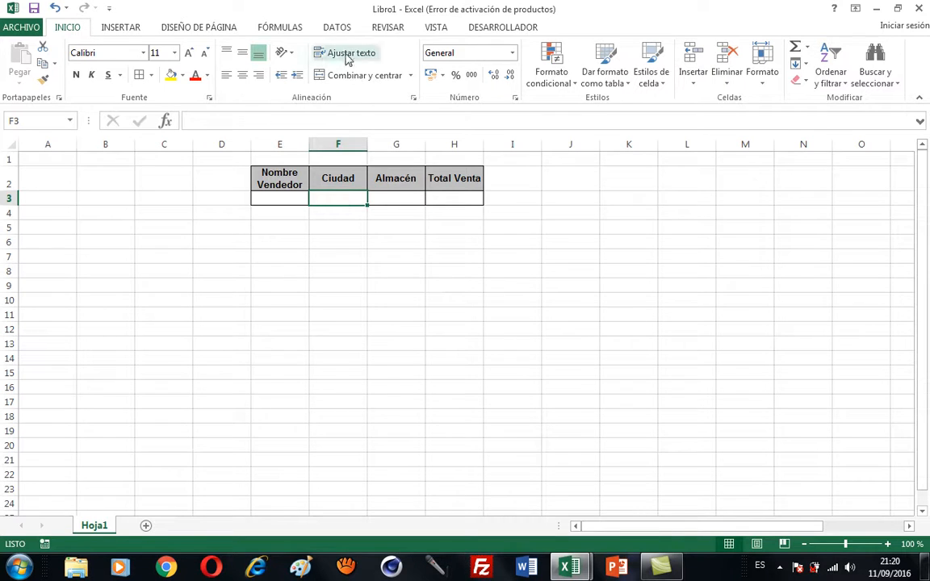
left_click(338, 27)
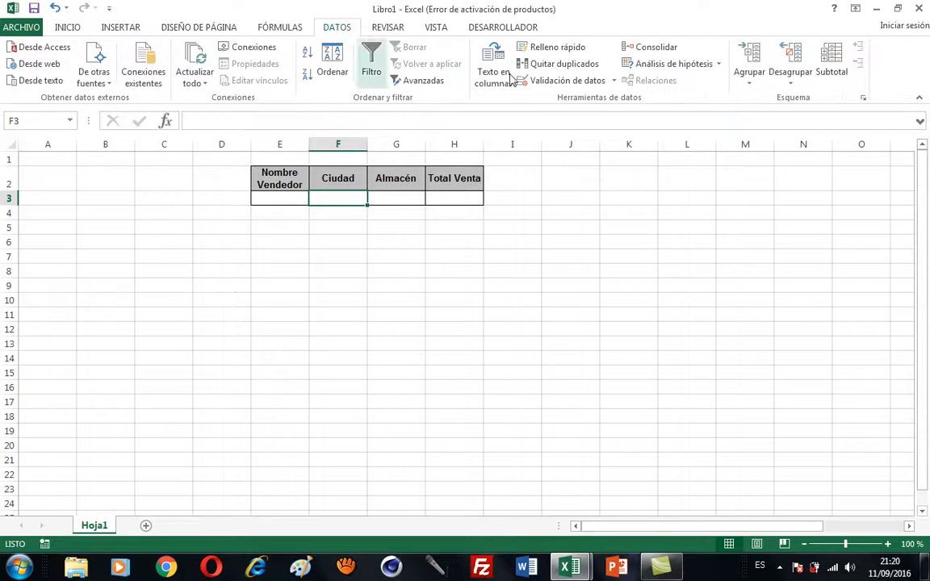
left_click(589, 80)
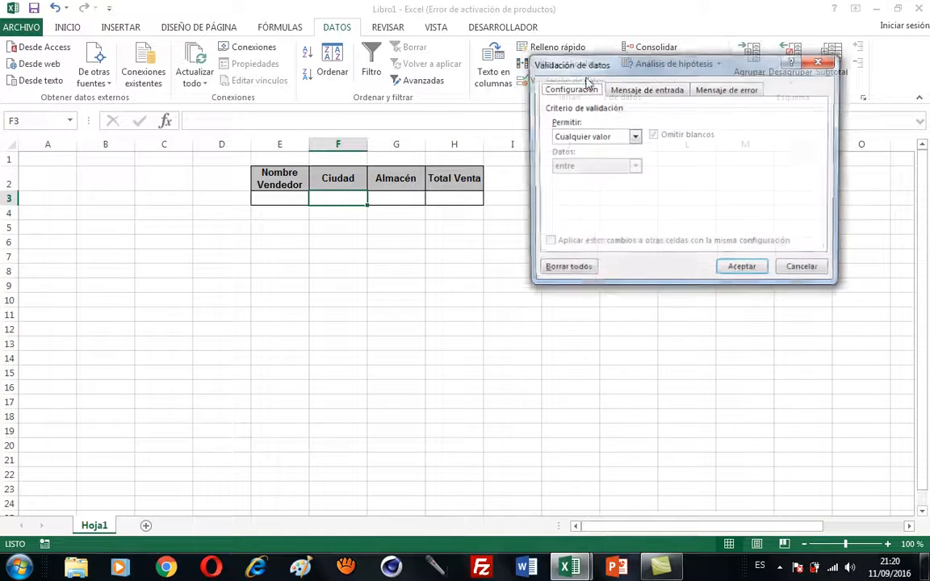
left_click(635, 137)
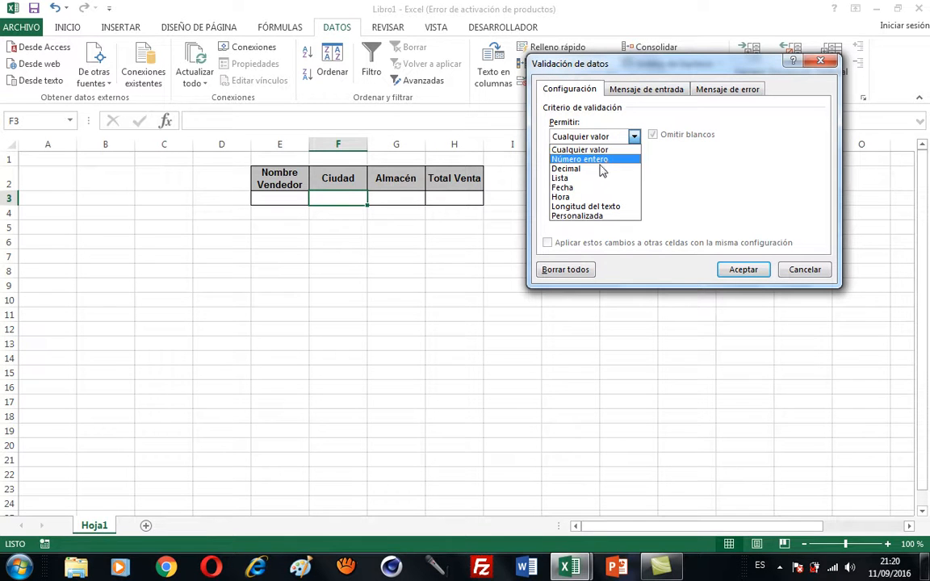
left_click(576, 179)
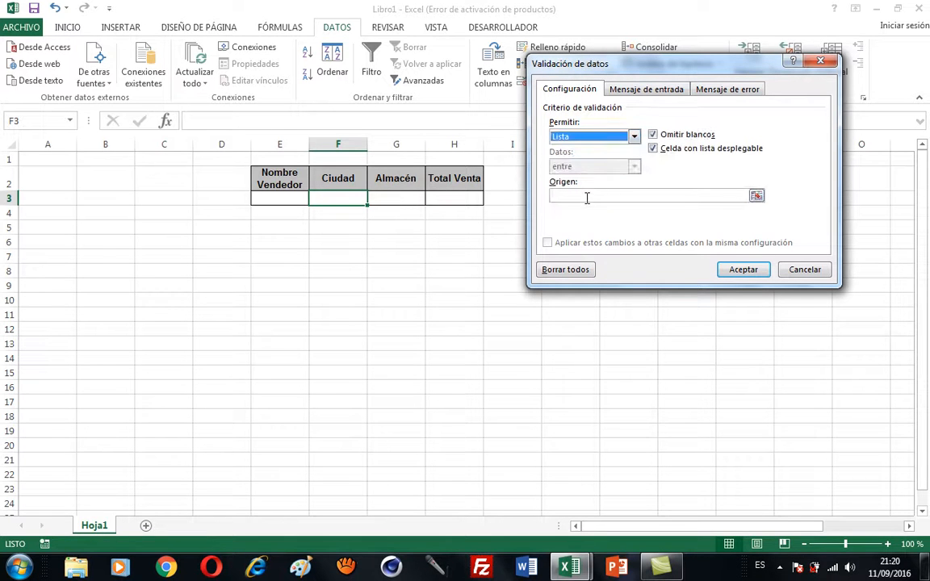
left_click(587, 198)
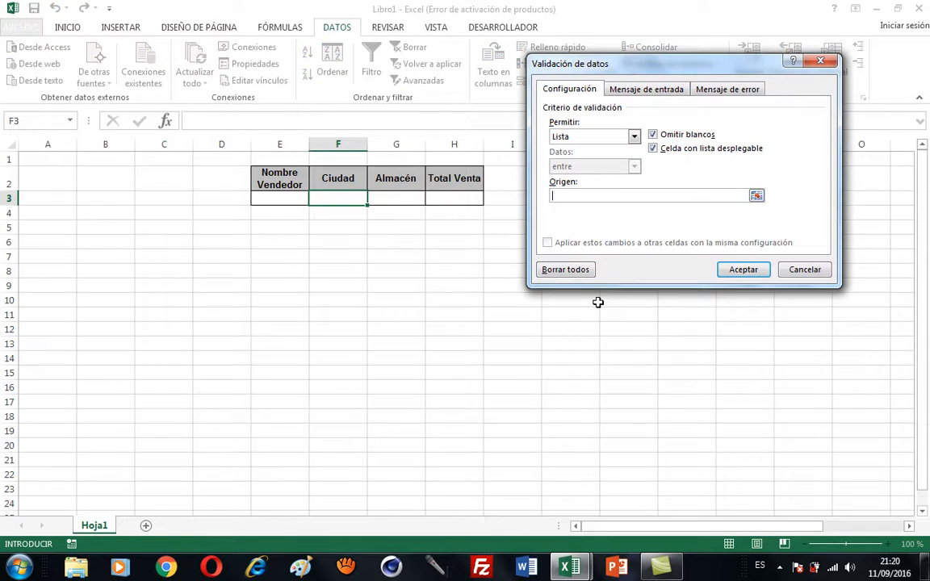
key("F3")
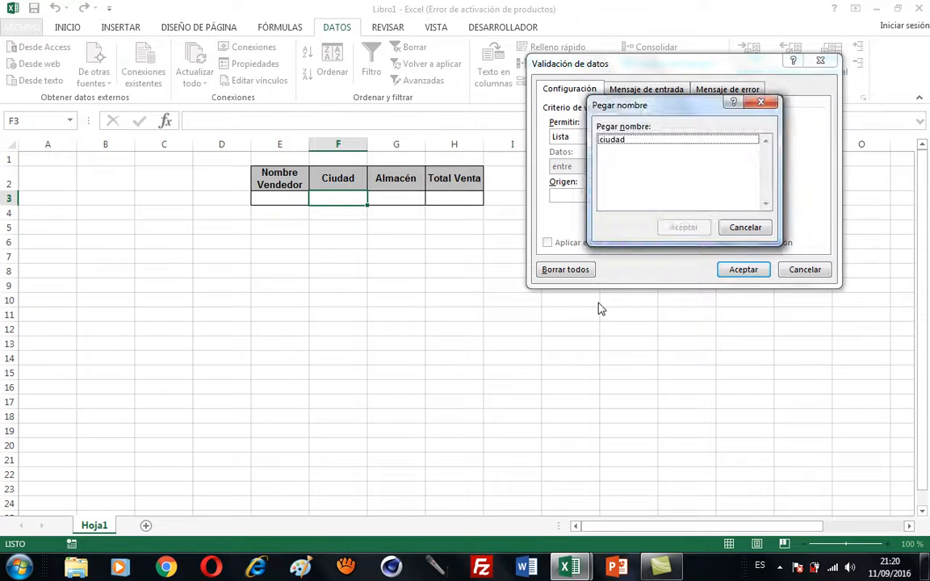
left_click(612, 142)
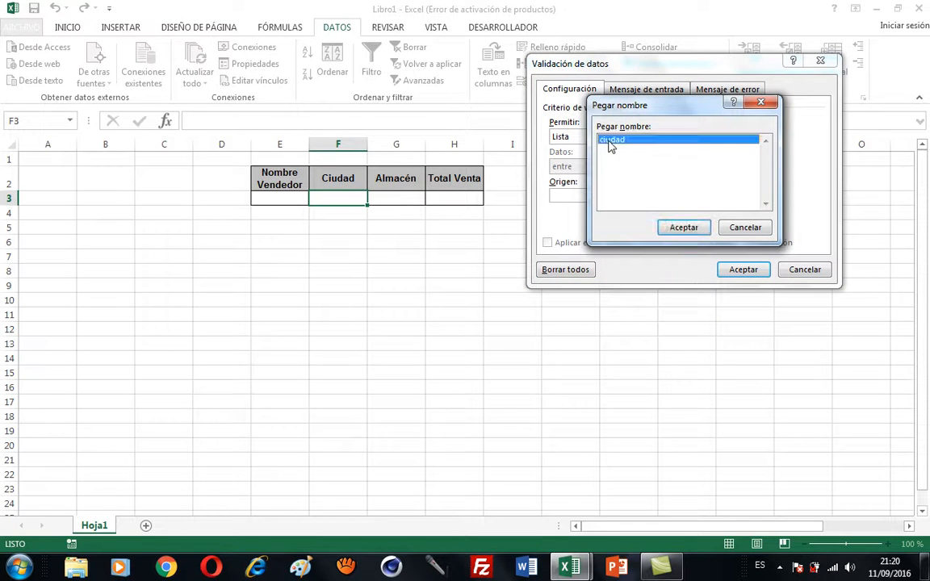
left_click(683, 228)
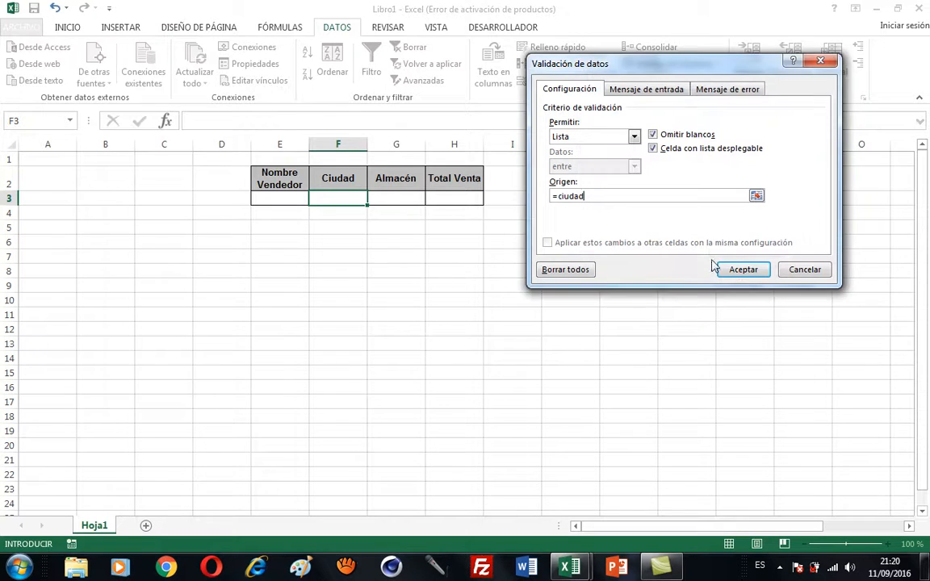
left_click(741, 267)
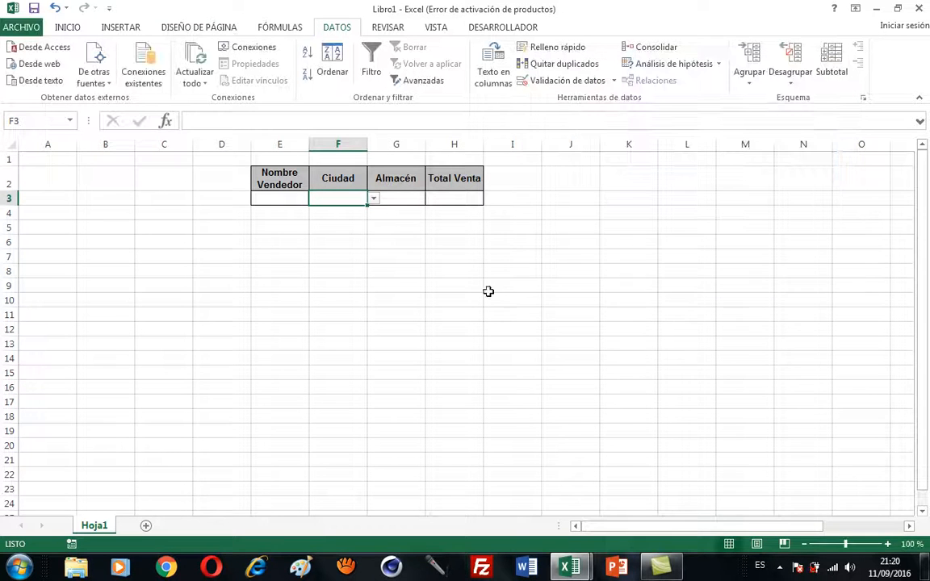
- Choose Barranquilla from the dropdown list in cell F3
left_click(373, 199)
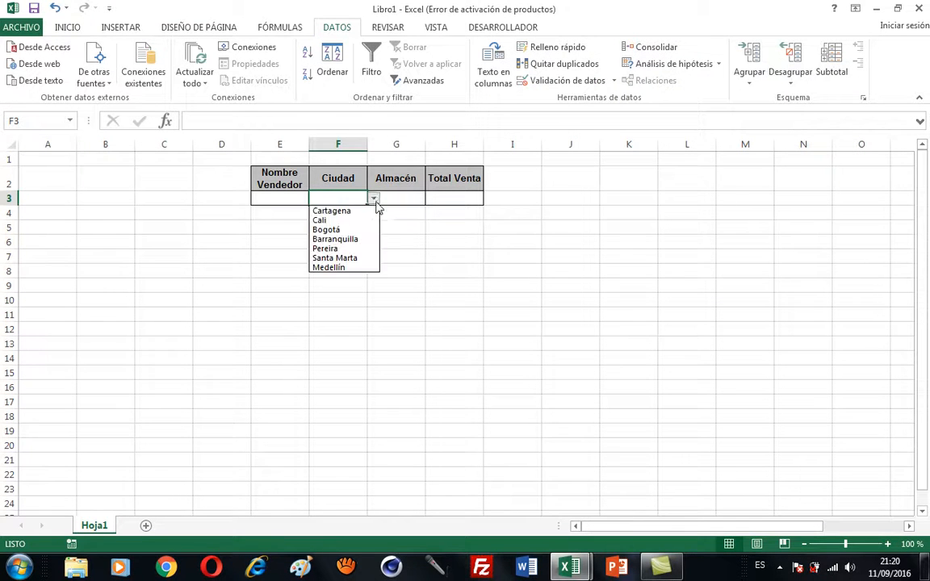
left_click(321, 239)
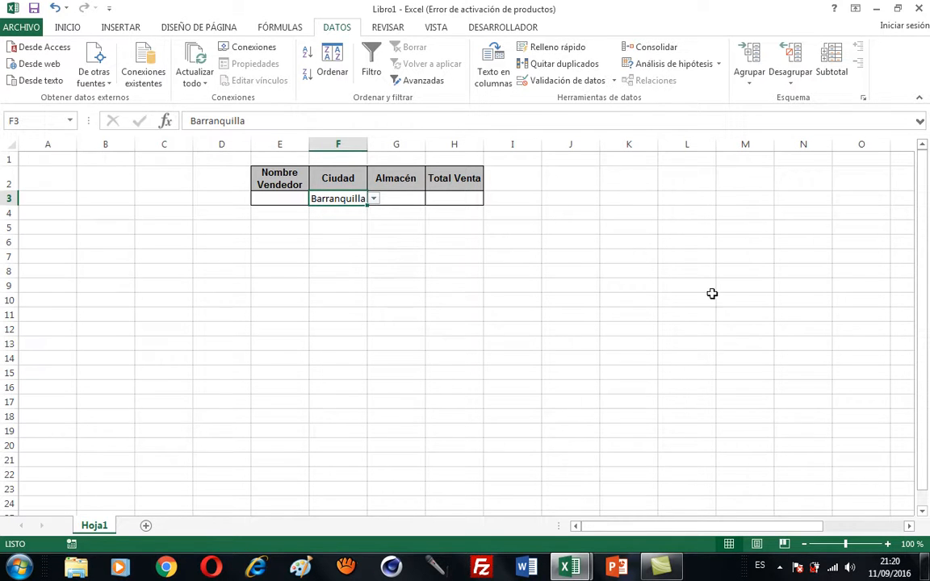
- Switch to the Libro1.xlsx workbook with the nomina sheet and close it
mouse_move(571, 565)
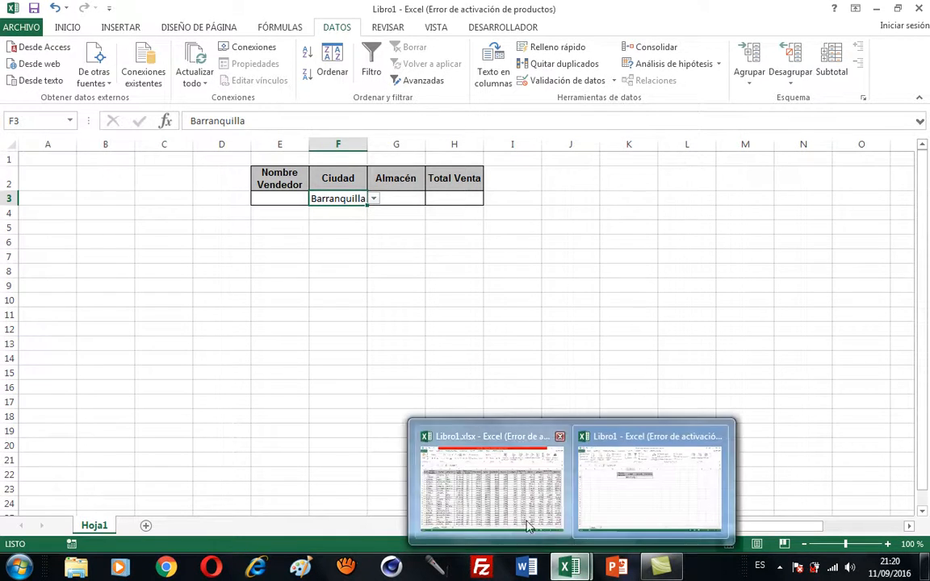
left_click(527, 518)
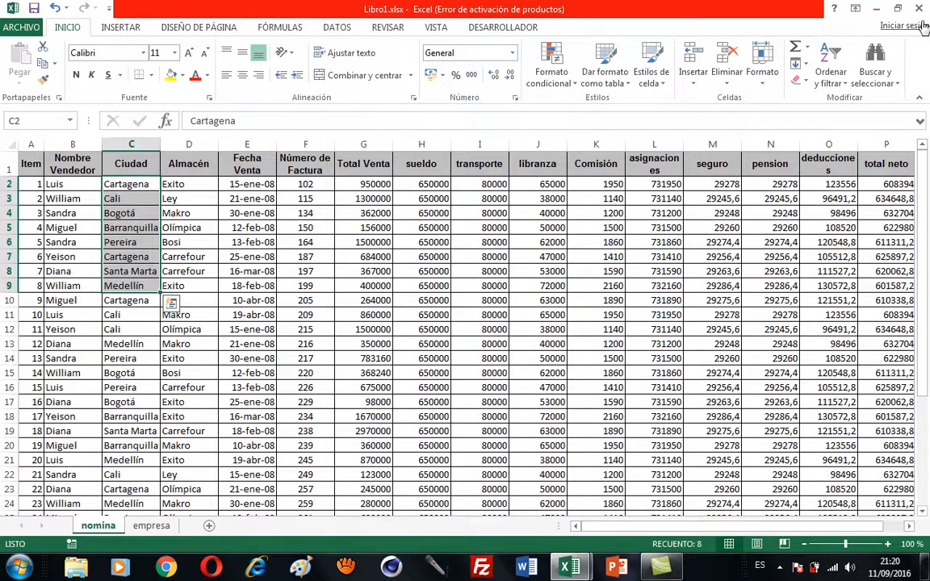
left_click(21, 26)
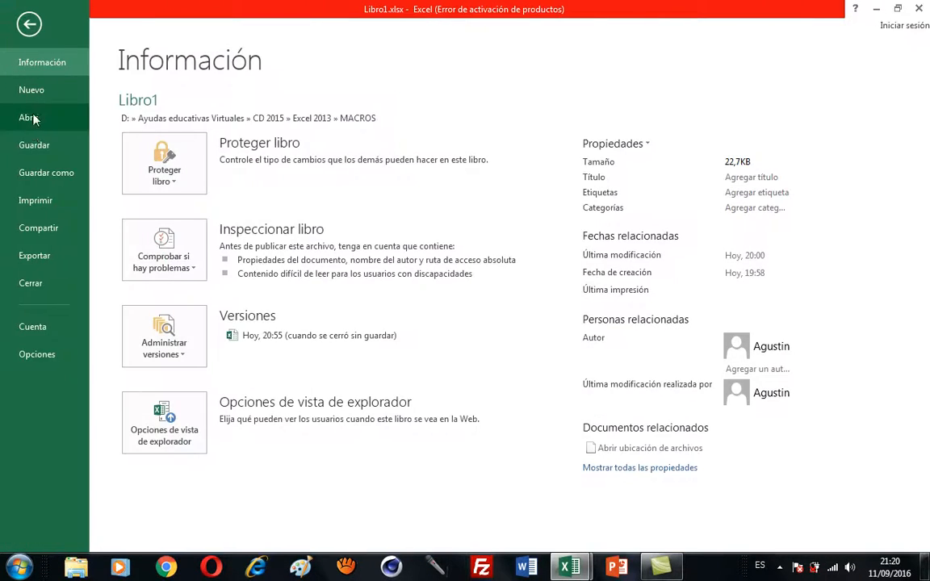
left_click(30, 282)
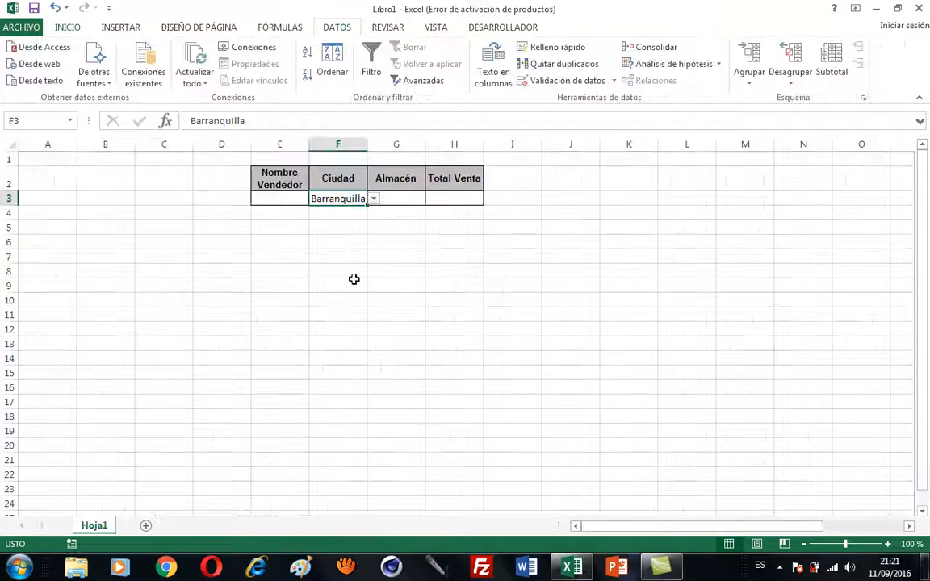
- Set the city in cell F3 to Cali from its dropdown list
left_click(465, 280)
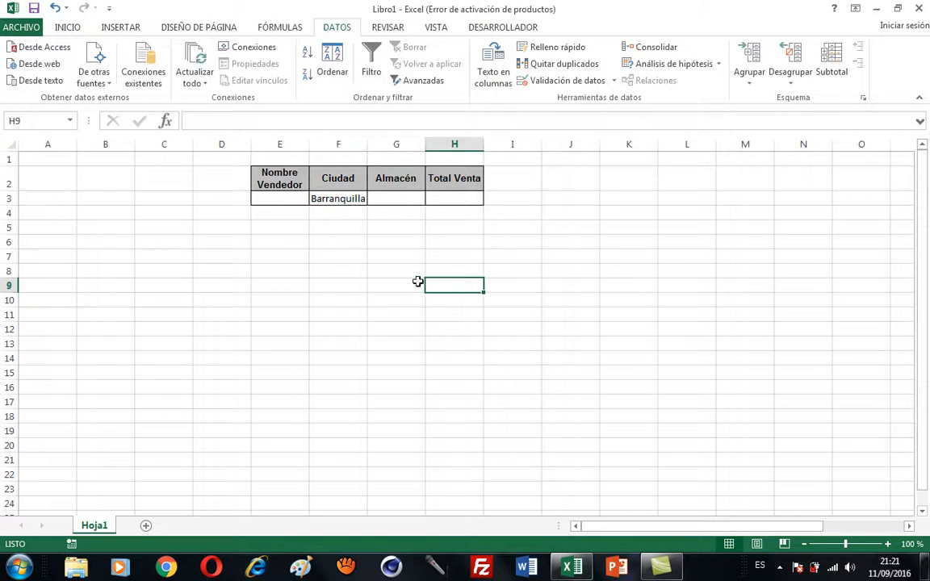
left_click(339, 199)
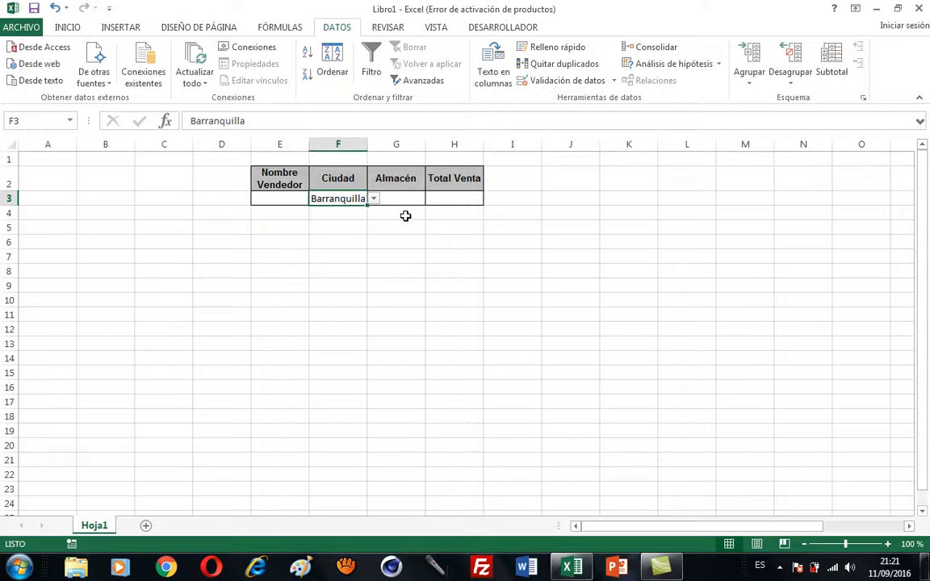
left_click(374, 199)
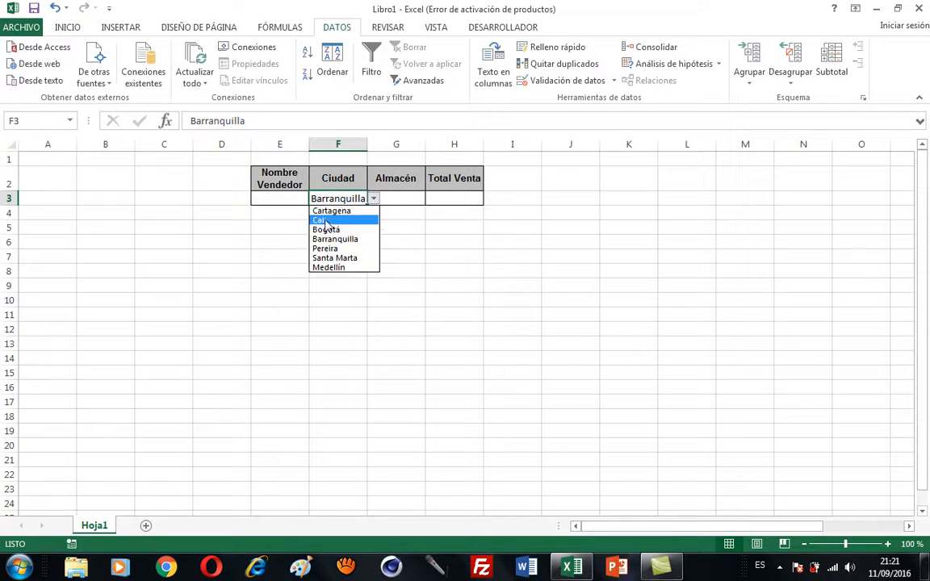
left_click(333, 220)
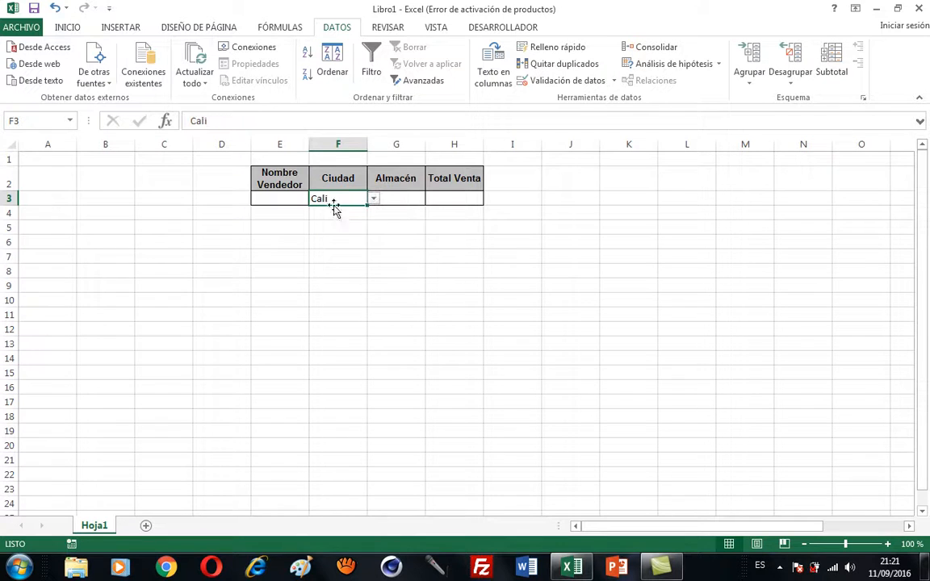
- Start recording a macro named "busqueda" with shortcut letter s, stored in Este libro
left_click(503, 30)
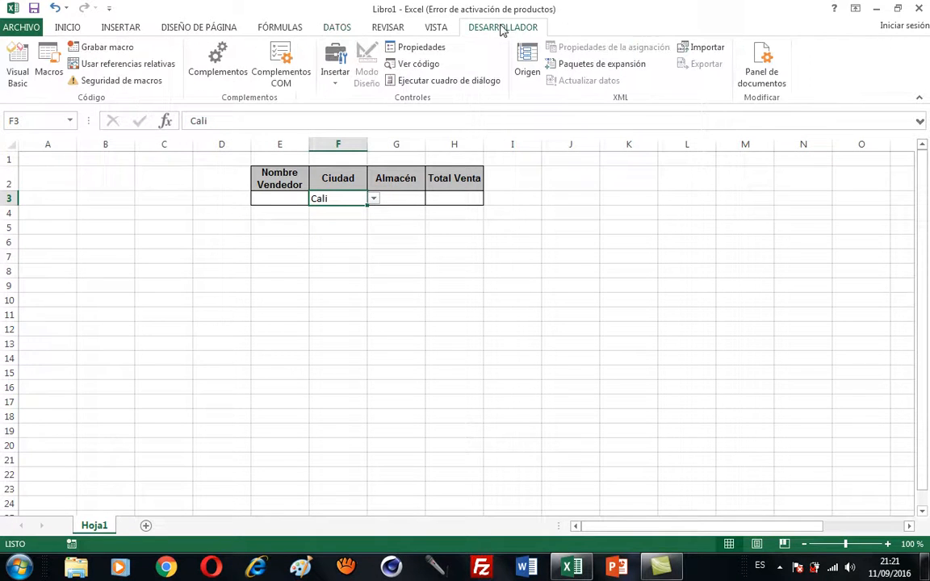
left_click(121, 48)
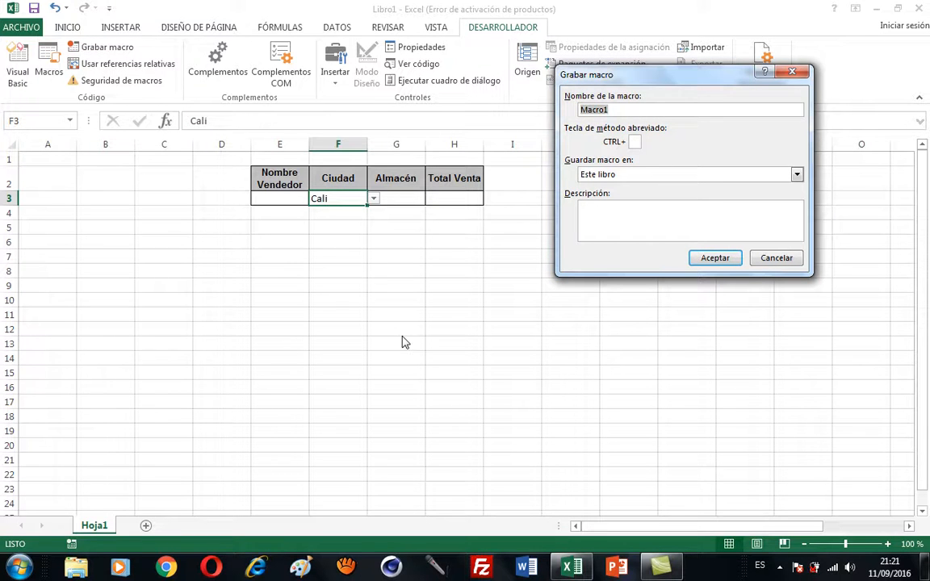
type("busqueda")
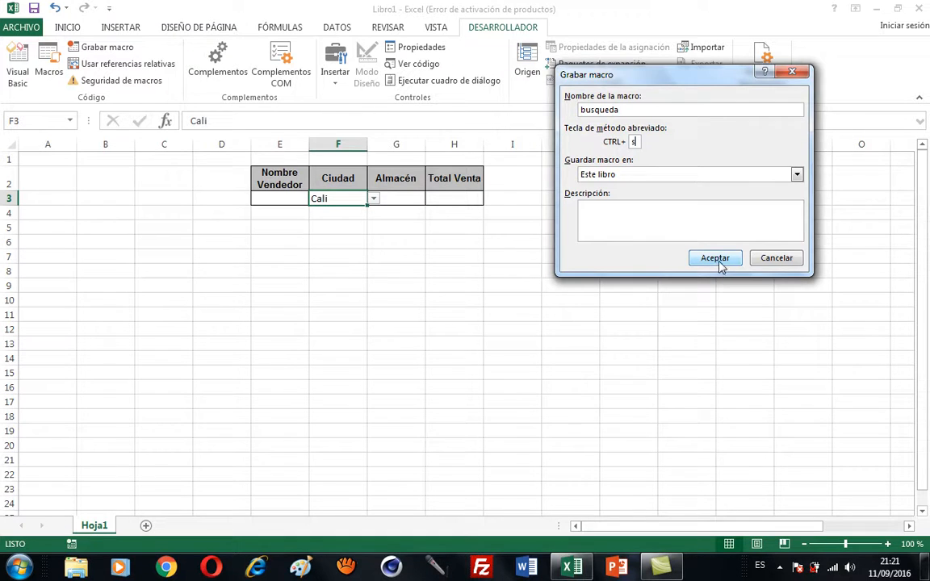
left_click(720, 263)
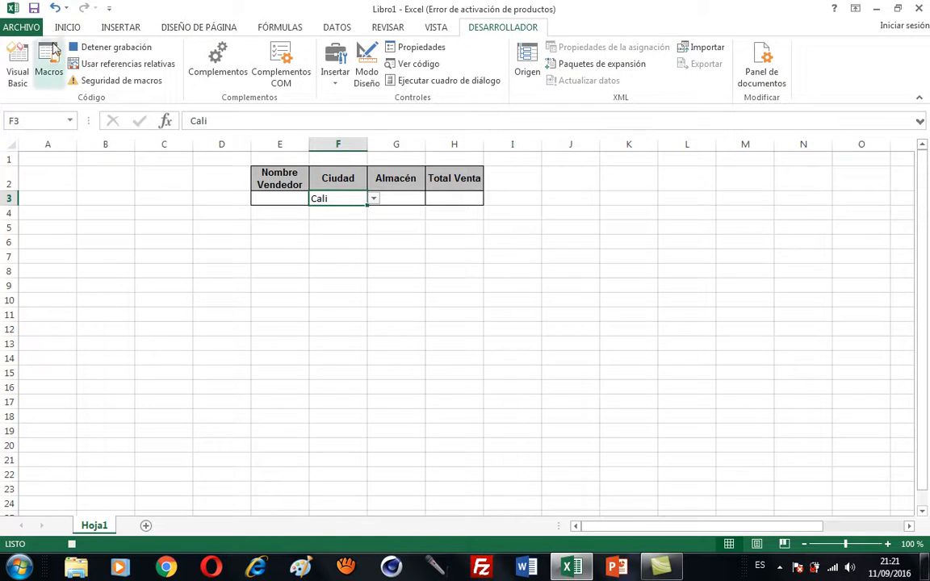
- Browse for a workbook to open in the CD 2015 folder inside Ayudas educativas Virtuales on drive D:
left_click(21, 27)
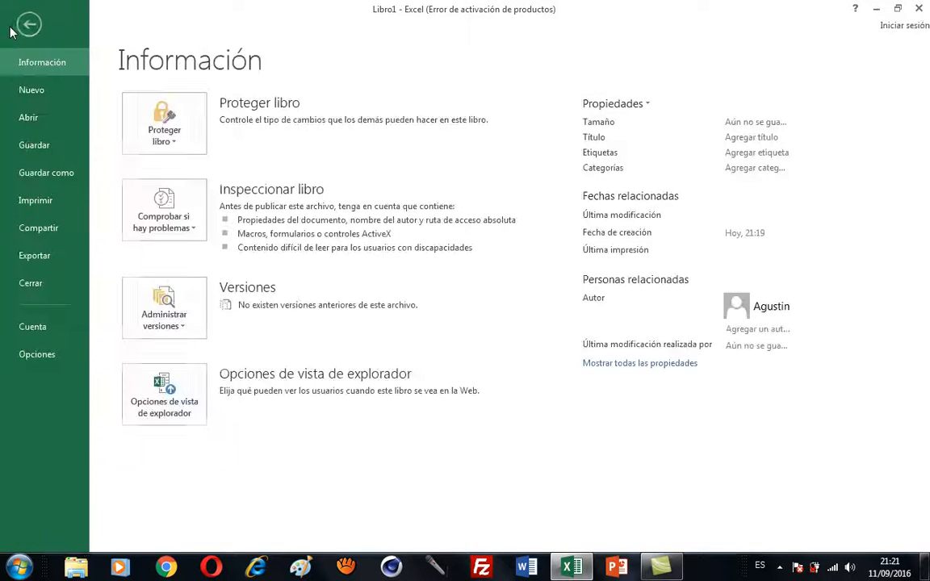
left_click(38, 121)
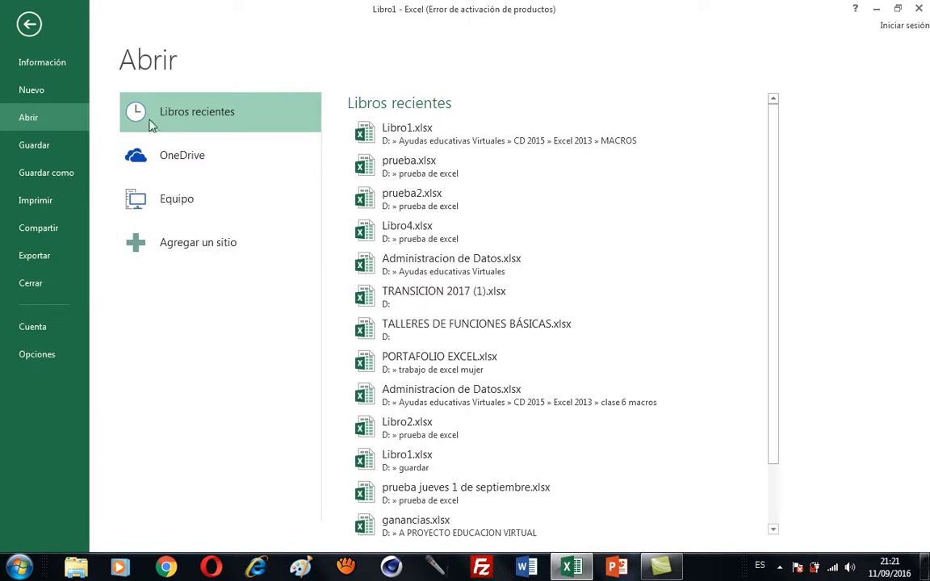
left_click(197, 208)
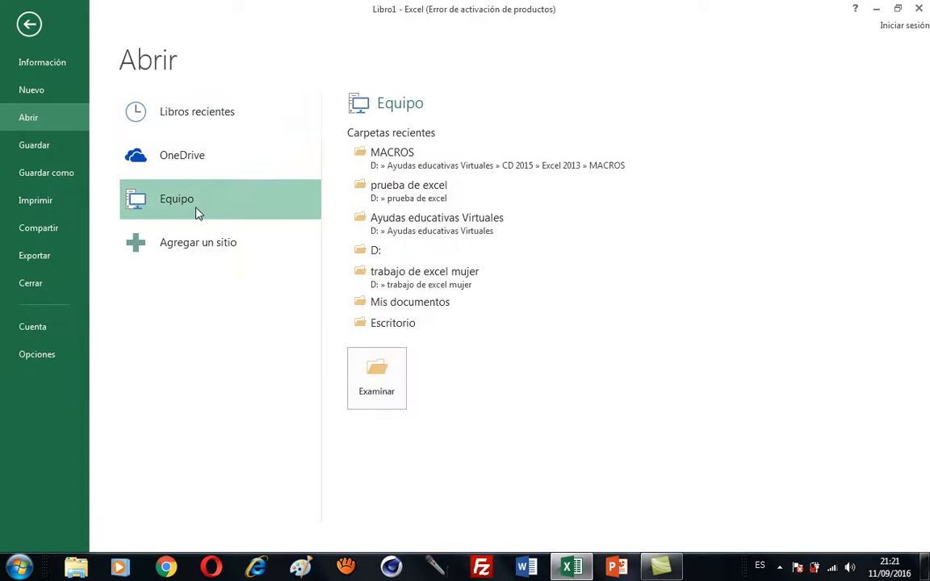
left_click(372, 389)
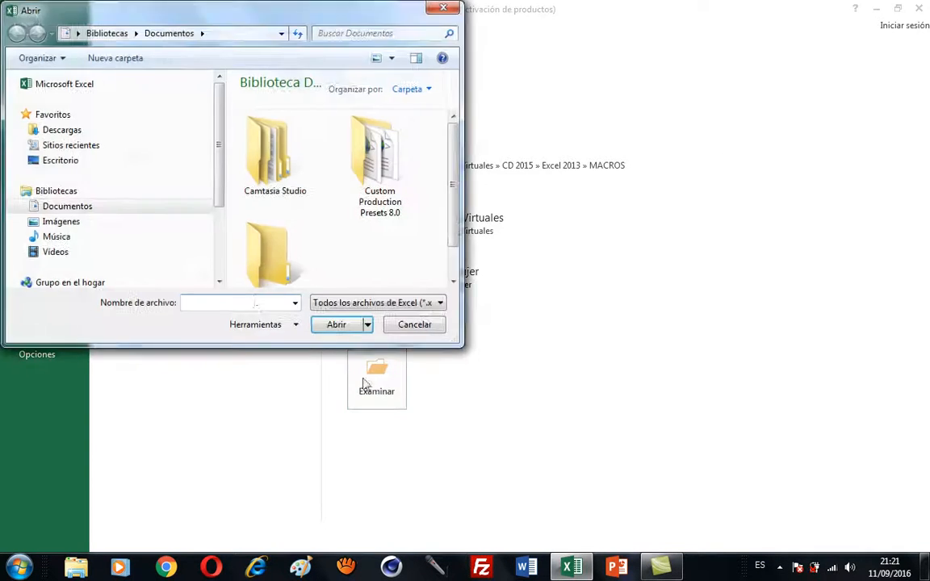
left_click_drag(220, 191, 218, 250)
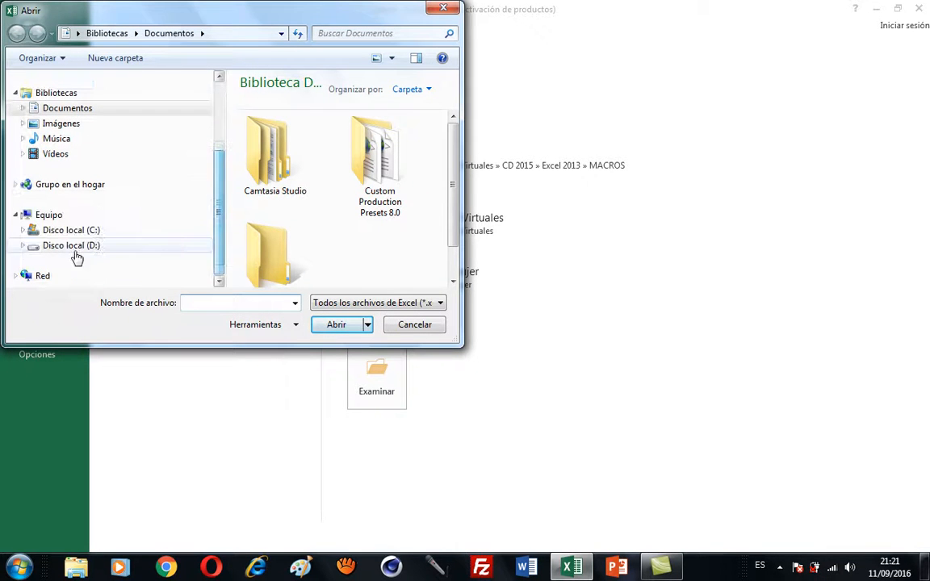
left_click(24, 246)
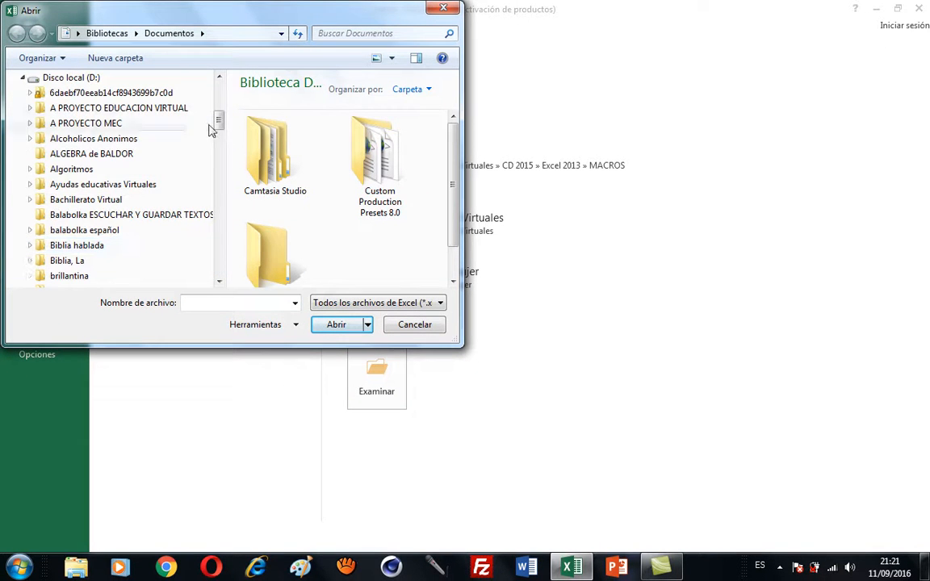
left_click(120, 185)
double_click(251, 111)
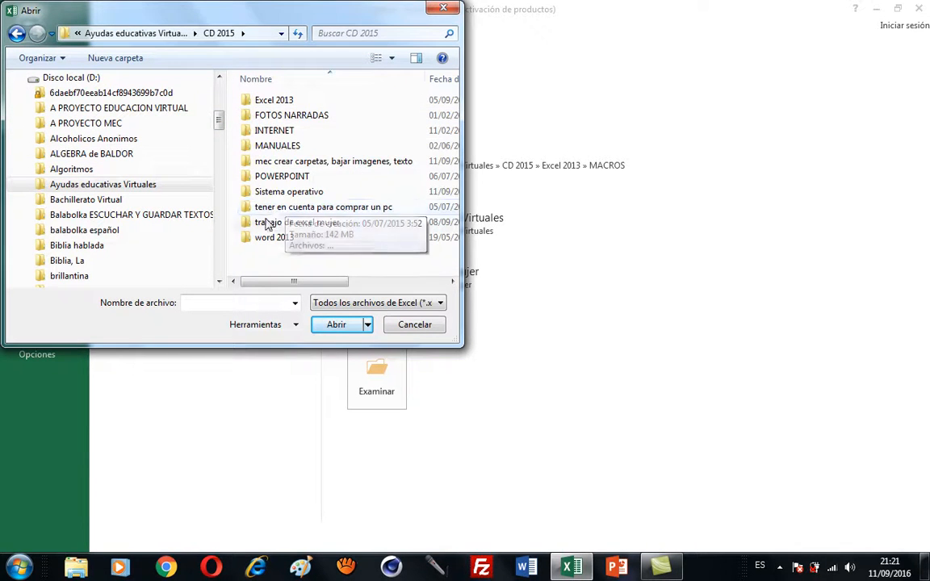
- Open Libro1.xlsx from the MACROS folder inside Excel 2013
double_click(283, 100)
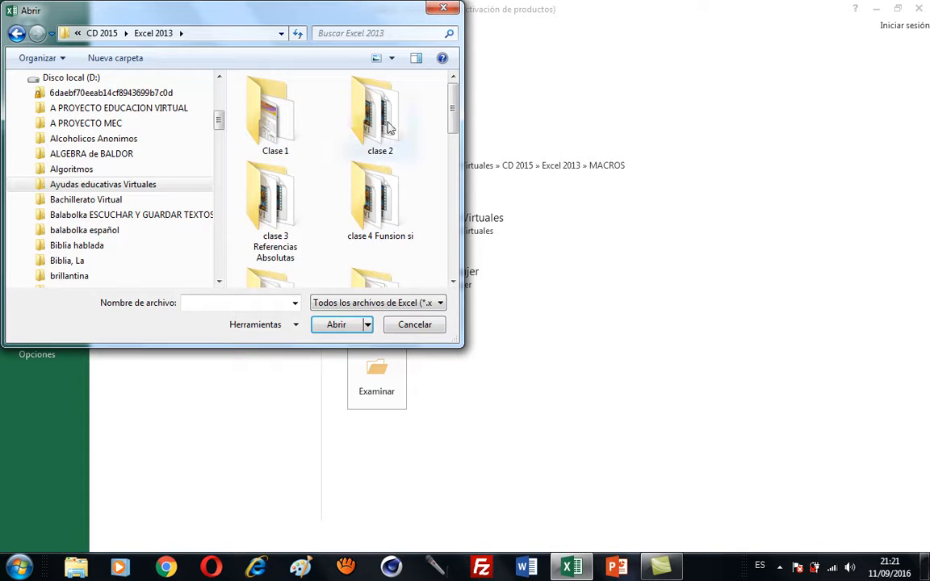
left_click_drag(452, 129, 460, 137)
left_click_drag(464, 161, 466, 224)
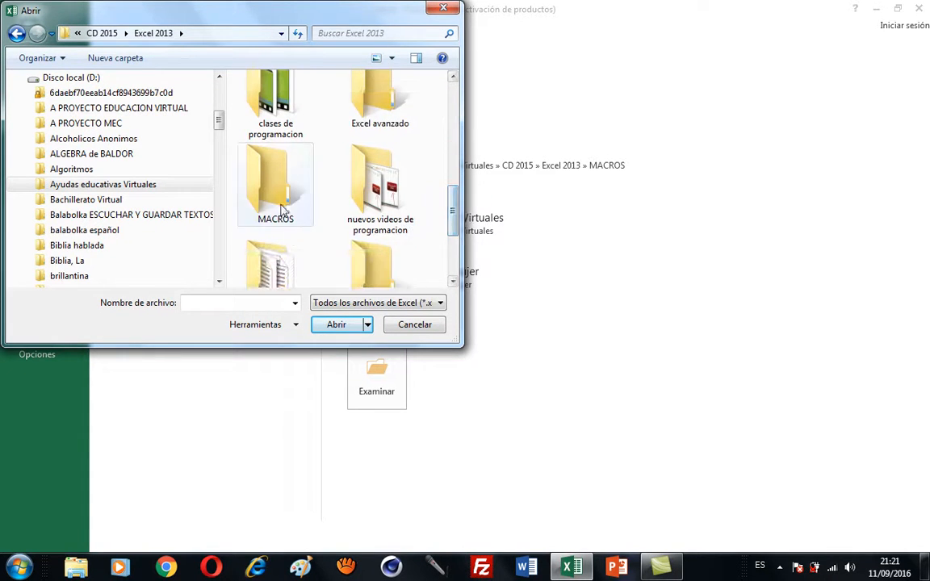
double_click(285, 211)
left_click(275, 117)
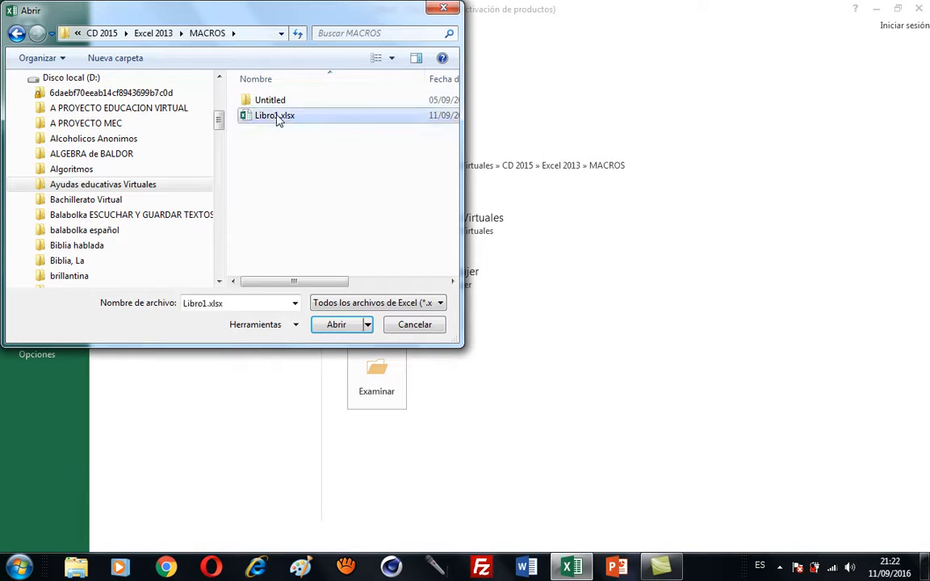
left_click(336, 324)
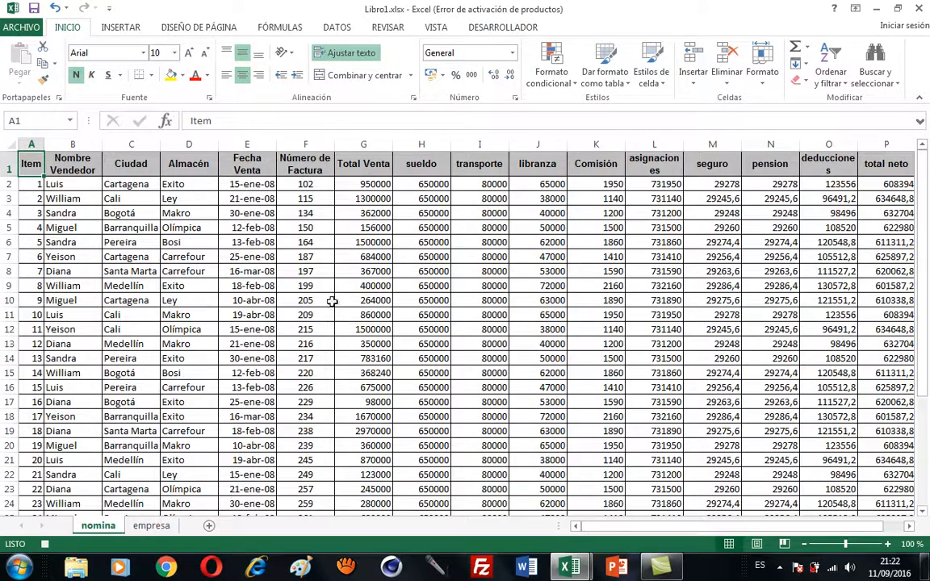
left_click(305, 300)
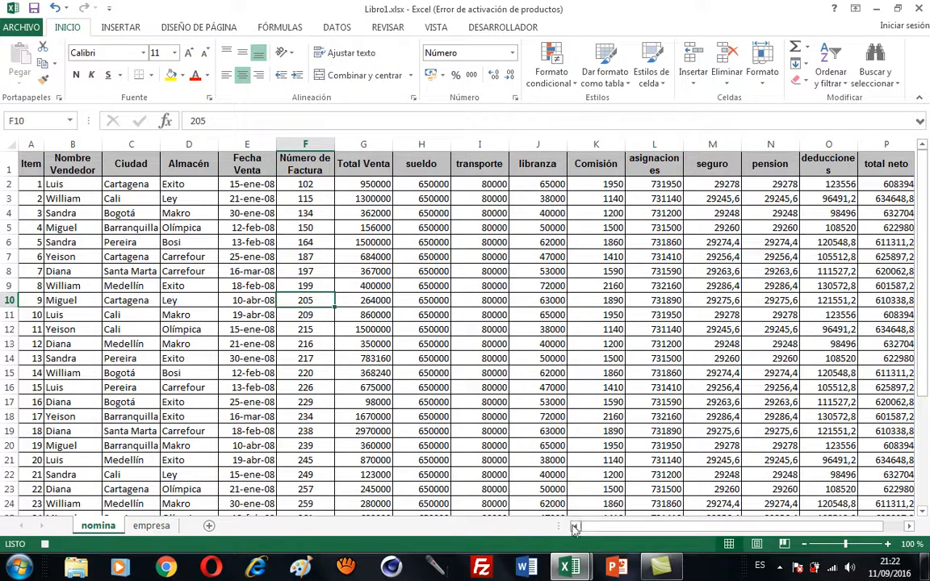
- Switch to the new Libro1 workbook and set the city in cell F3 to Bogotá from its dropdown list
mouse_move(570, 568)
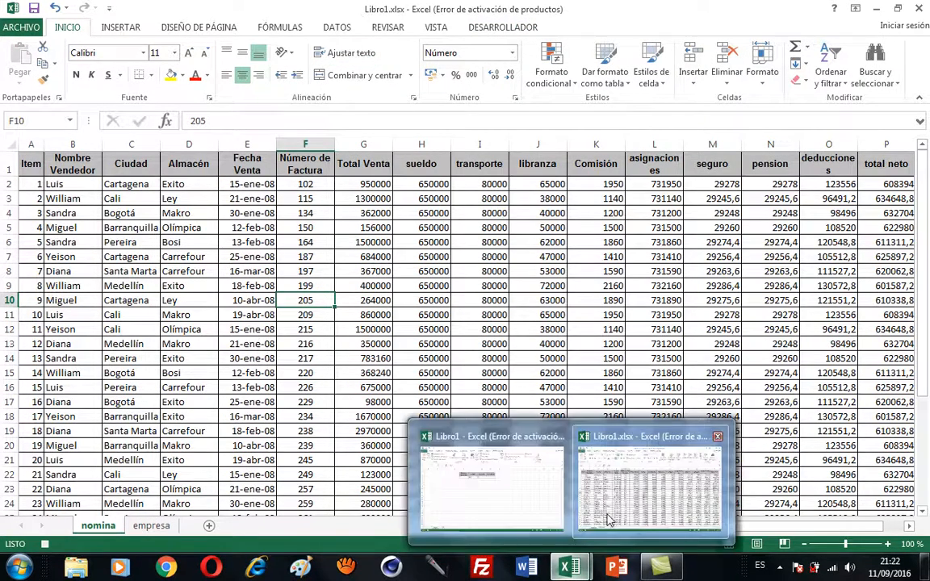
left_click(523, 490)
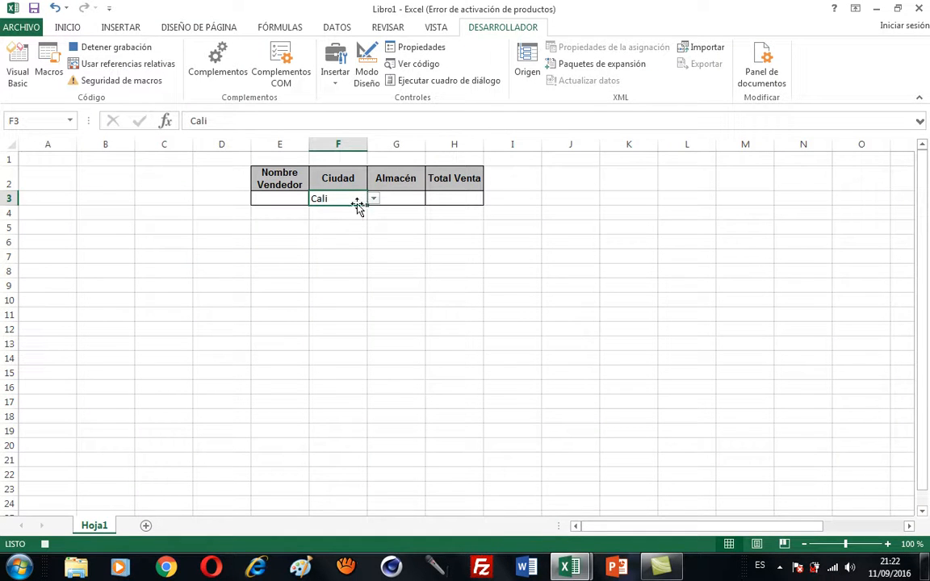
left_click(374, 201)
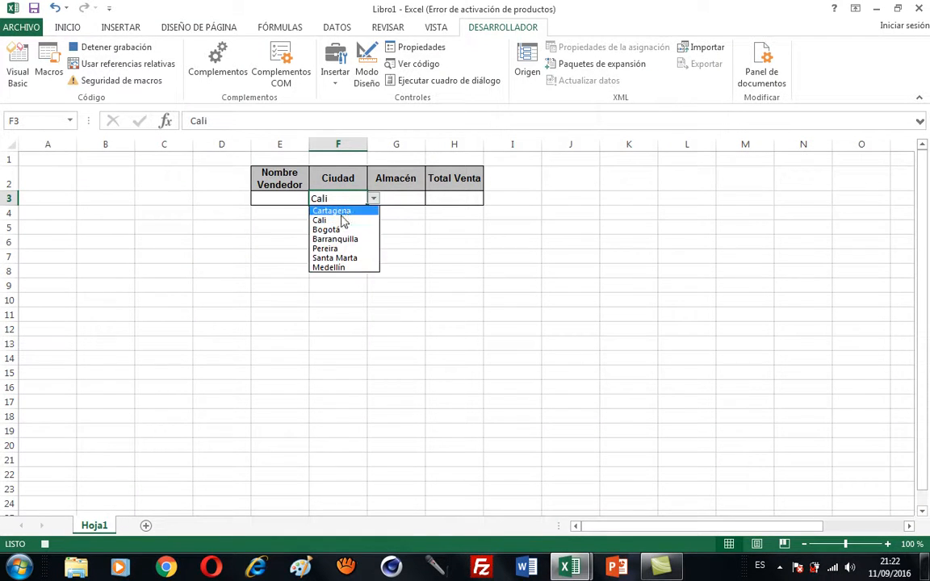
left_click(332, 230)
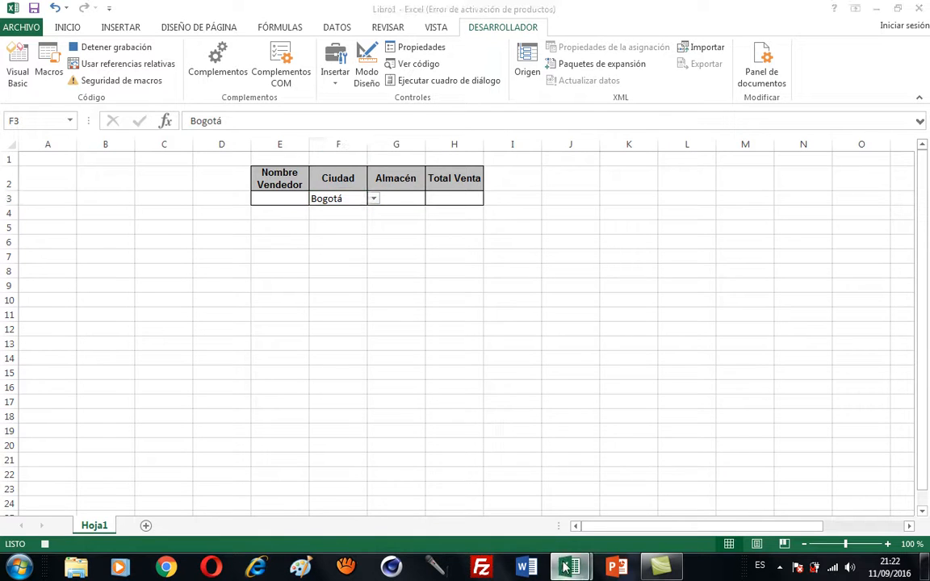
- Apply an in-place advanced filter to the nomina list A1:P36 in Libro1.xlsx, using Hoja1 E2:H3 of the new workbook as criteria range
mouse_move(571, 567)
left_click(598, 496)
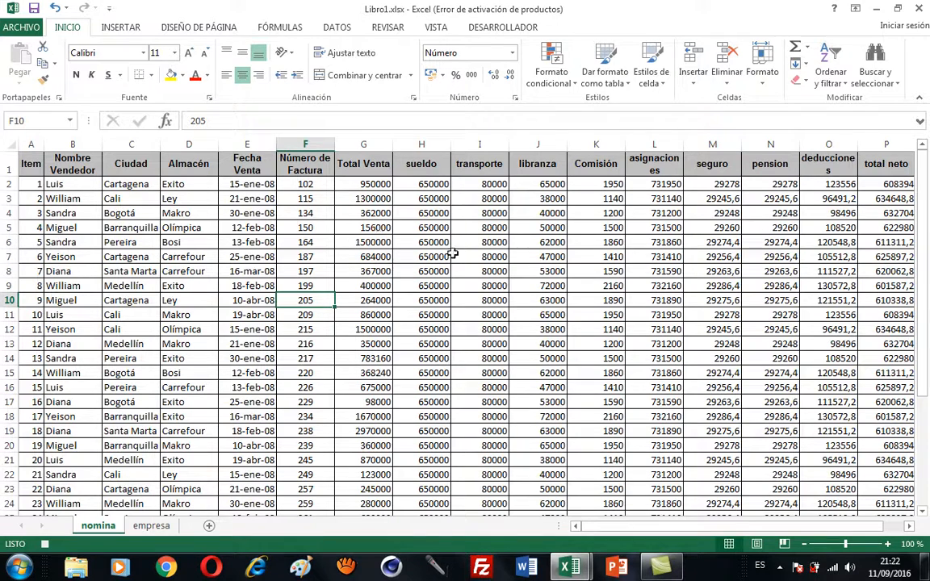
left_click(410, 223)
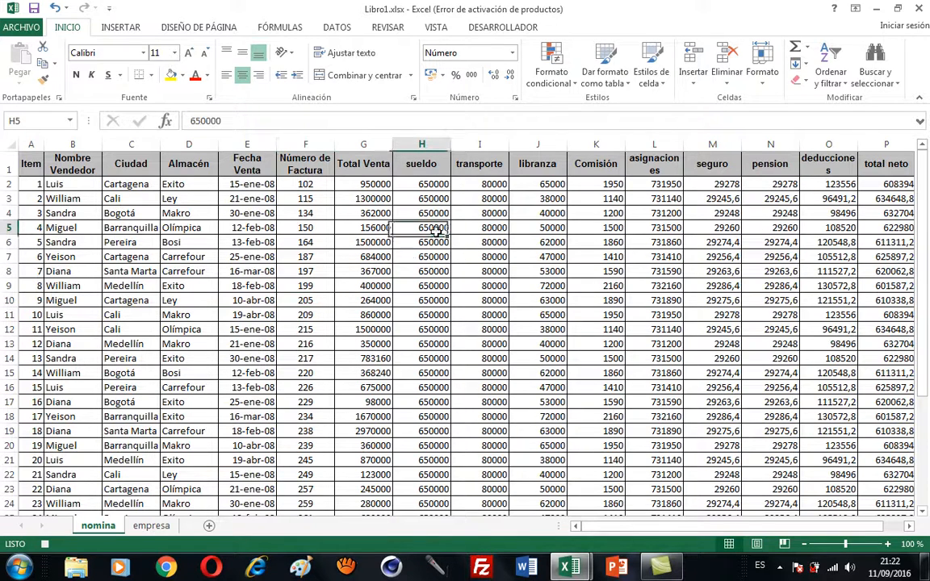
left_click(340, 27)
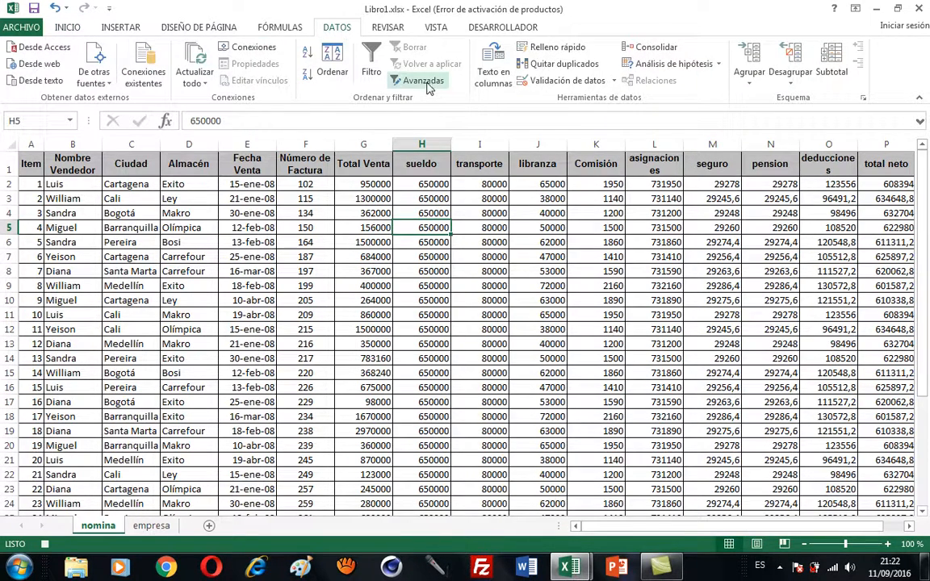
left_click(391, 80)
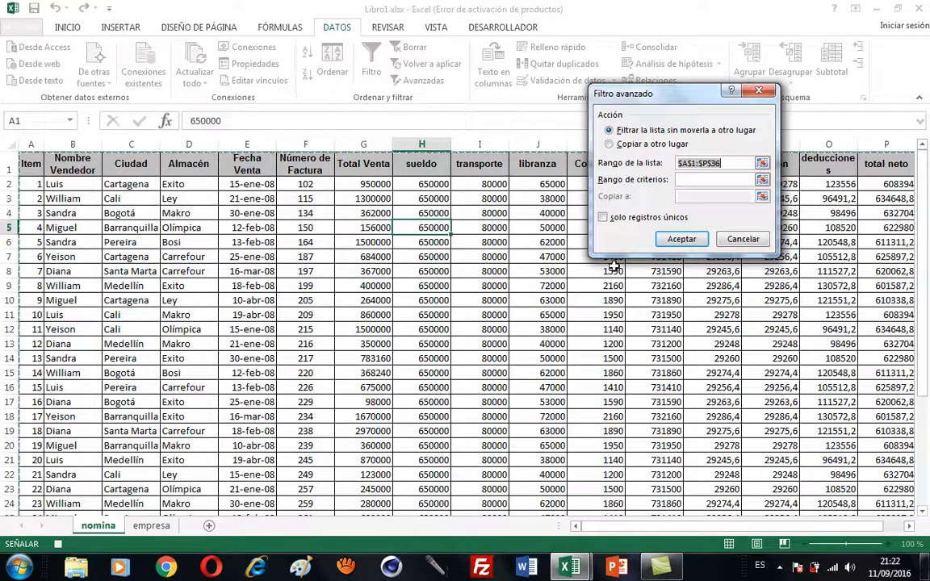
left_click(681, 181)
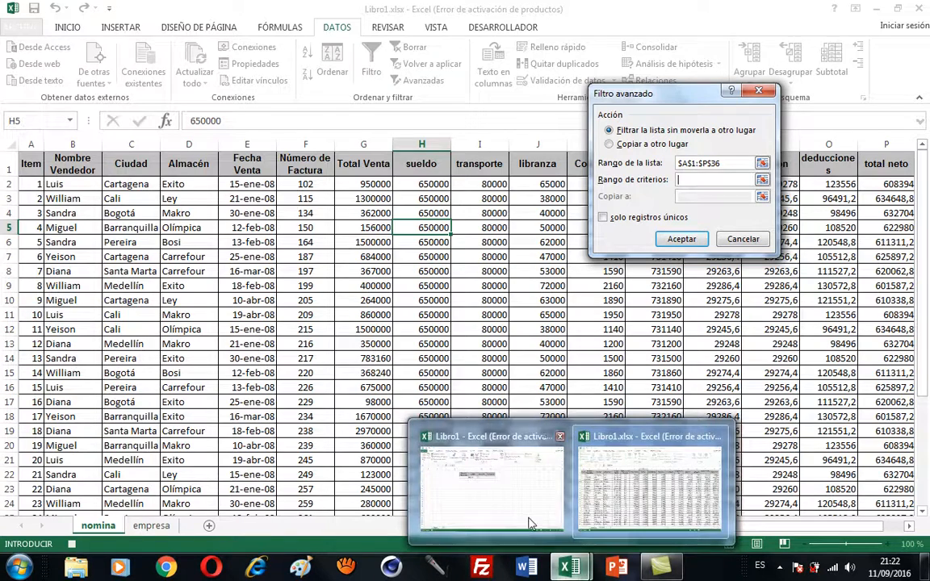
left_click(480, 472)
left_click_drag(284, 179, 446, 197)
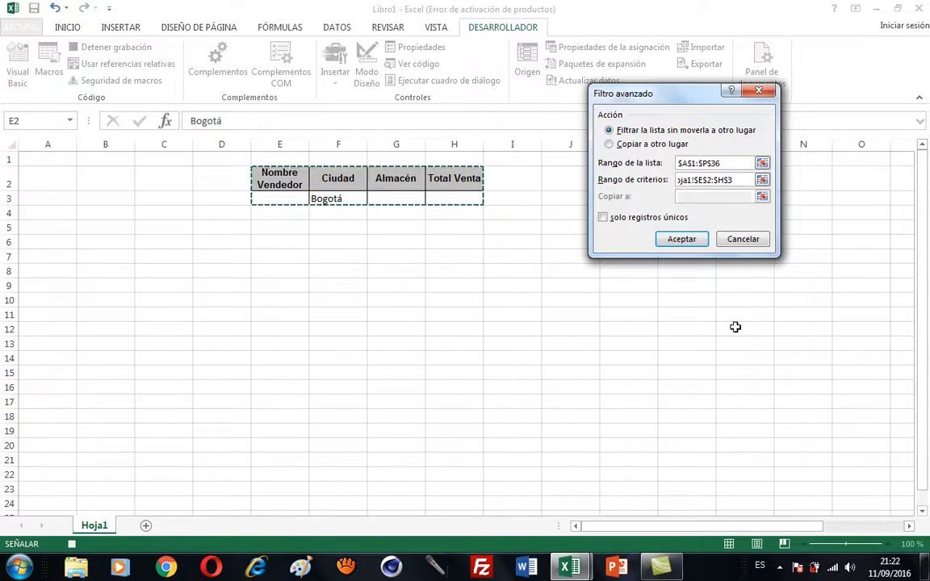
left_click(680, 240)
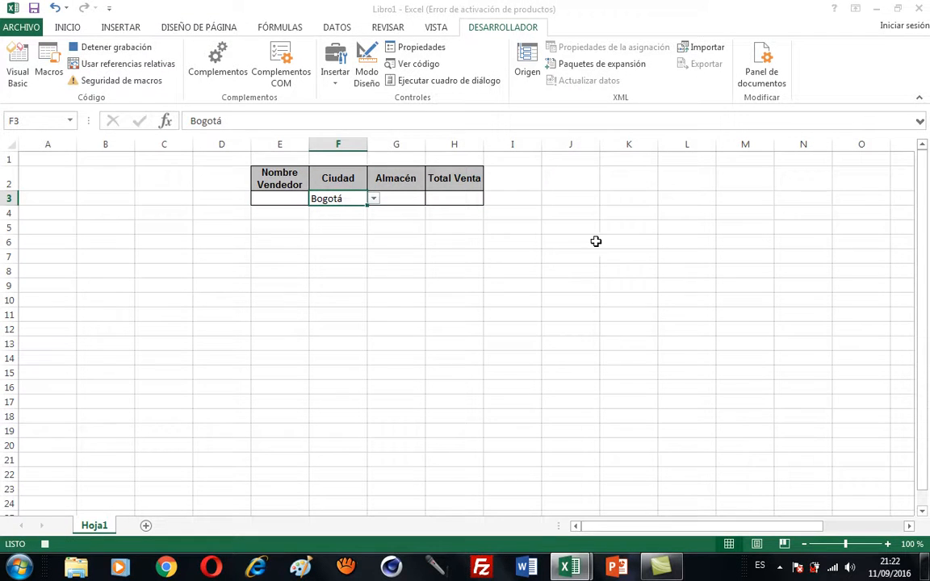
- Copy the filtered nomina data in Libro1.xlsx, selecting from cell A1 through column P and down to row 56
mouse_move(570, 568)
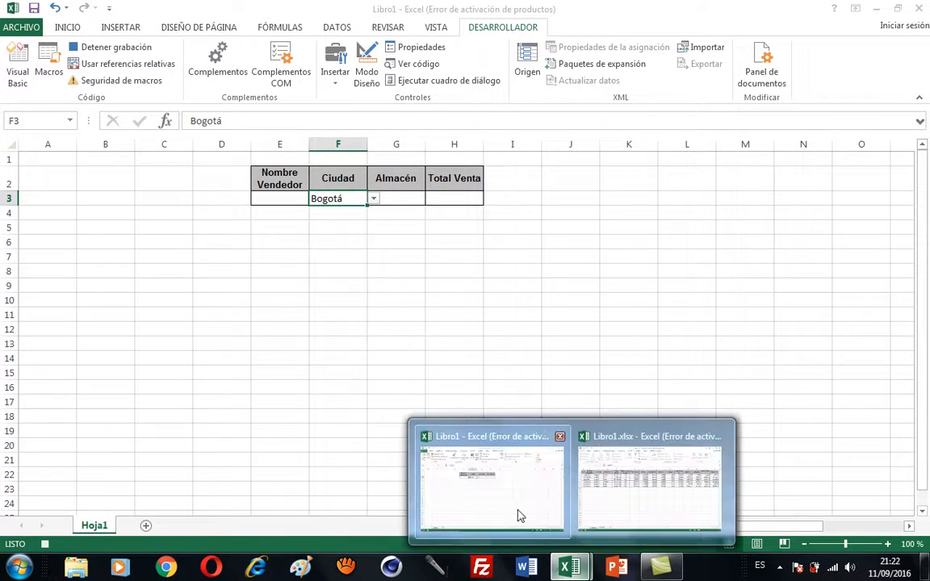
left_click(600, 509)
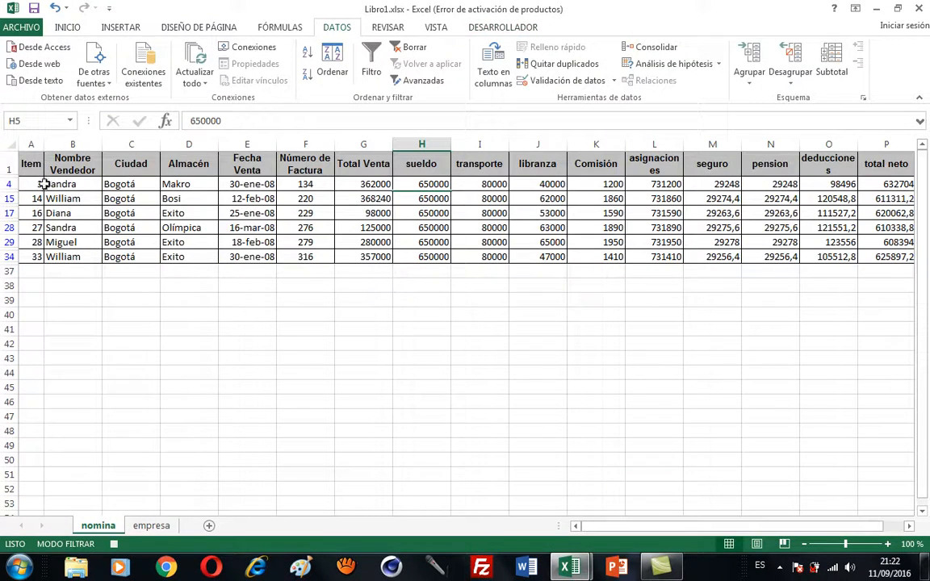
left_click(29, 163)
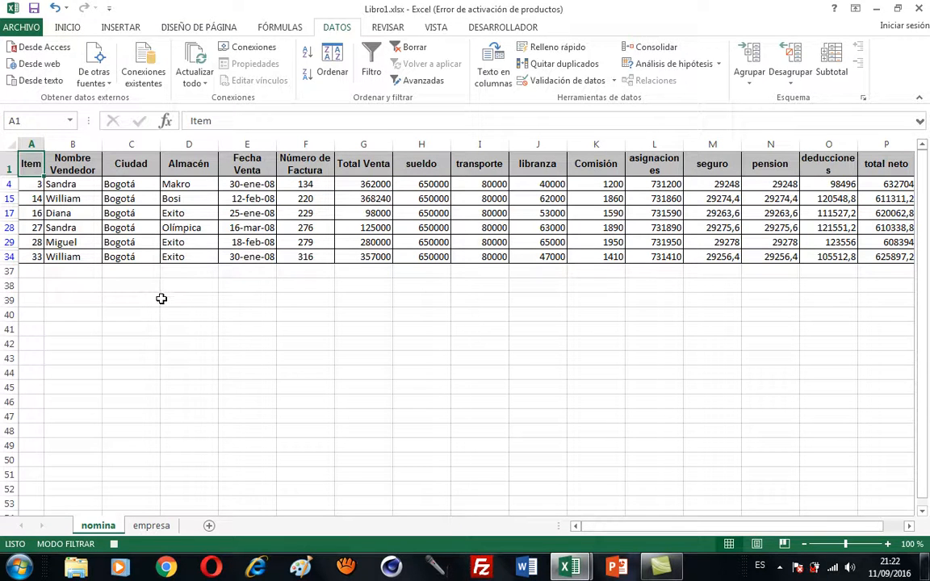
key("shift+Right")
key("shift+Right")
key("shift+Right")
key("shift+Right")
key("shift+Right")
key("shift+Right")
key("shift+Right")
key("shift+Right")
key("shift+Right")
key("shift+Right")
key("shift+Right")
key("shift+Right")
key("shift+Right")
key("shift+Right")
key("shift+Right")
key("shift+Right")
key("shift+Right")
key("shift+Right")
key("shift+Right")
key("shift+Right")
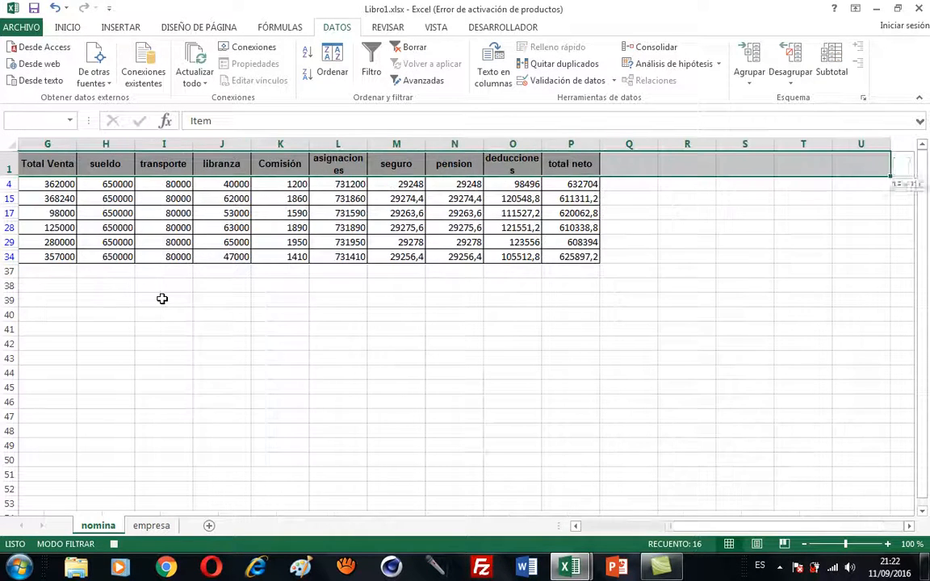
key("shift+Left")
key("shift+Left")
key("shift+Left")
key("shift+Left")
key("shift+Left")
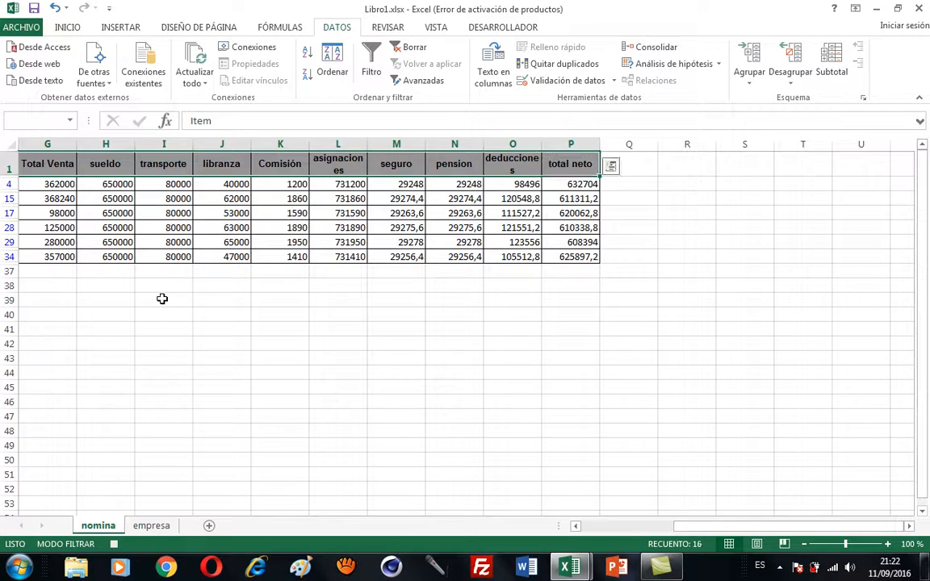
key("shift+Down")
key("shift+Down")
key("shift+Down")
key("shift+Down")
key("shift+Down")
key("shift+Down")
key("shift+Down")
key("shift+Down")
key("shift+Down")
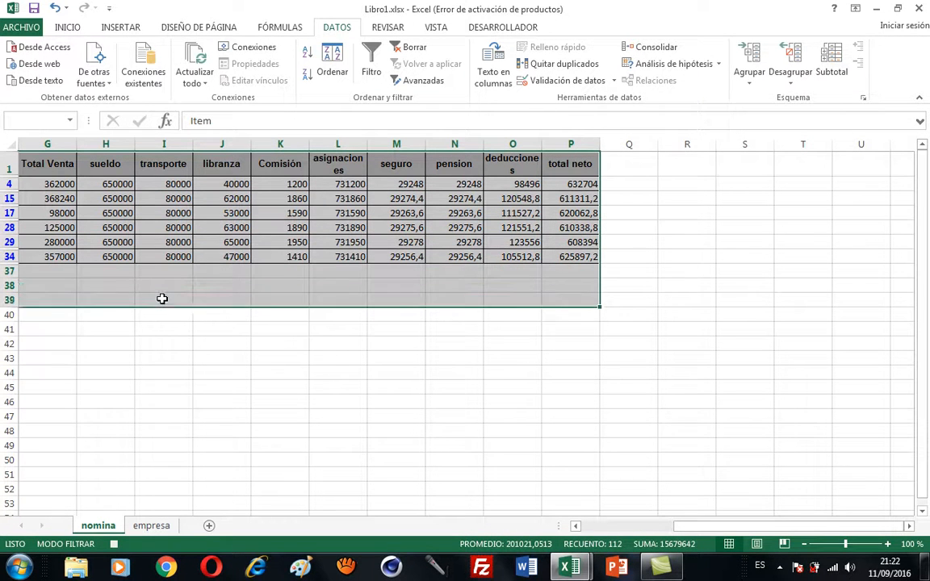
key("shift+Down")
key("shift+Down")
key("shift+Down")
key("shift+Down")
key("shift+Down")
key("shift+Down")
key("shift+Down")
key("shift+Down")
key("shift+Down")
key("shift+Down")
key("shift+Down")
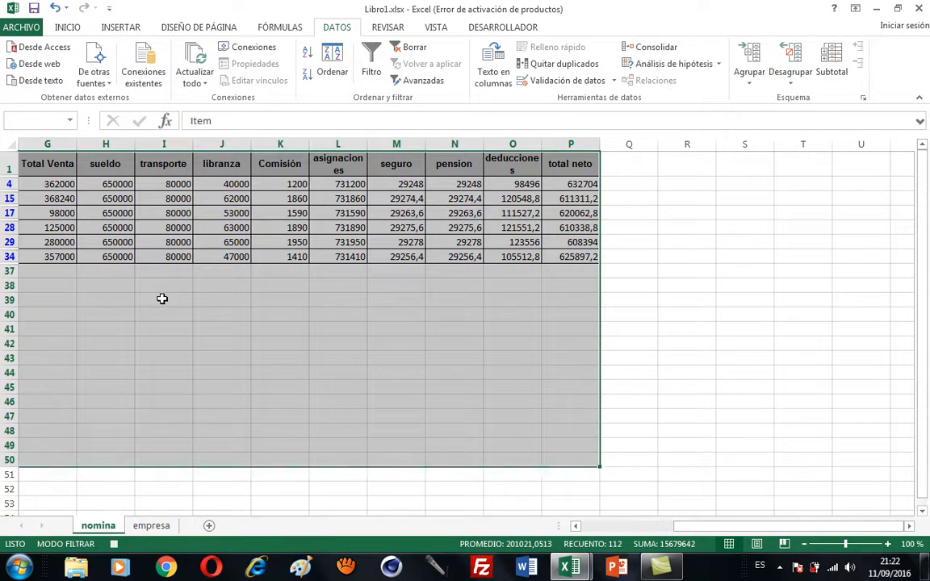
key("shift+Down")
key("shift+Down")
key("shift+Down")
key("shift+Down")
key("shift+Down")
key("shift+Down")
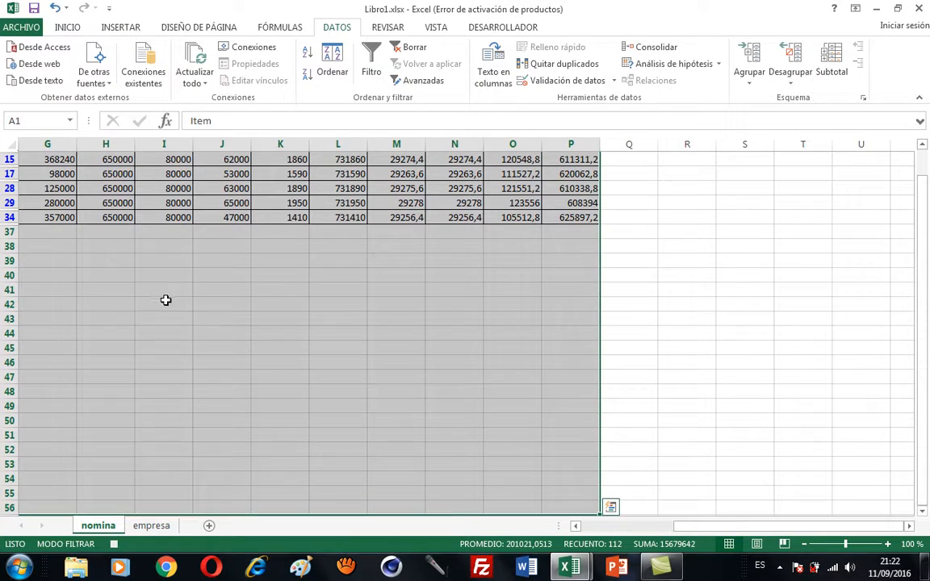
left_click(69, 29)
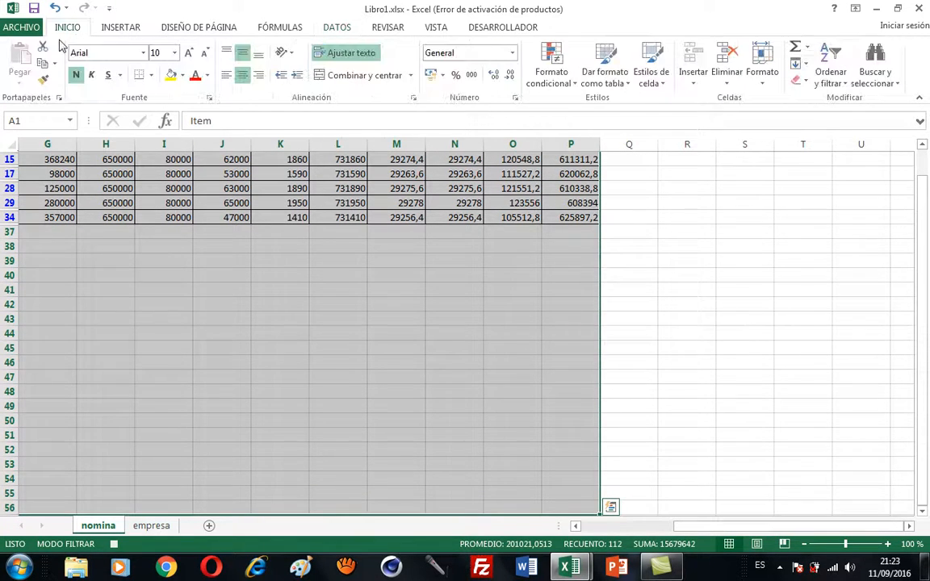
left_click(43, 62)
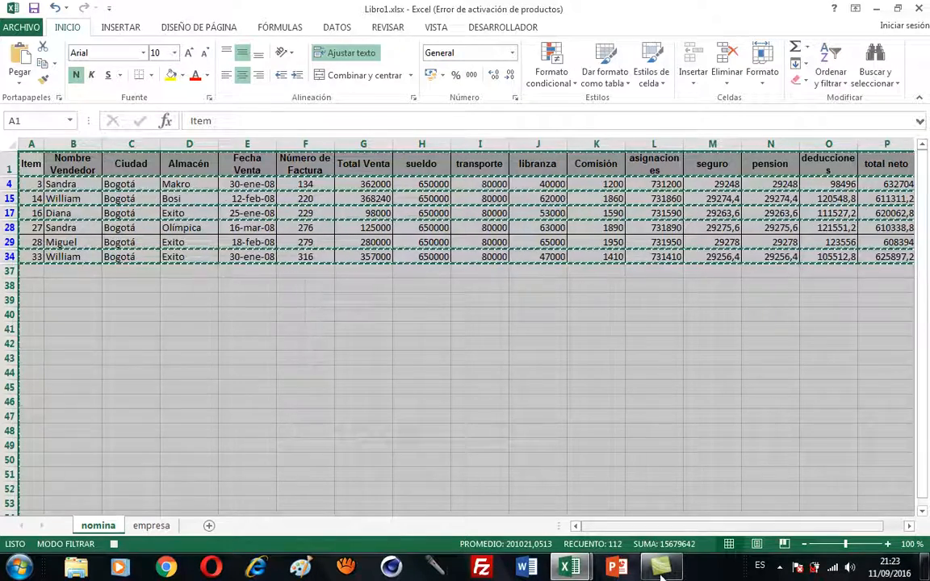
- Paste the copied records into Hoja1 of the new workbook, starting at cell A5
mouse_move(569, 567)
left_click(497, 495)
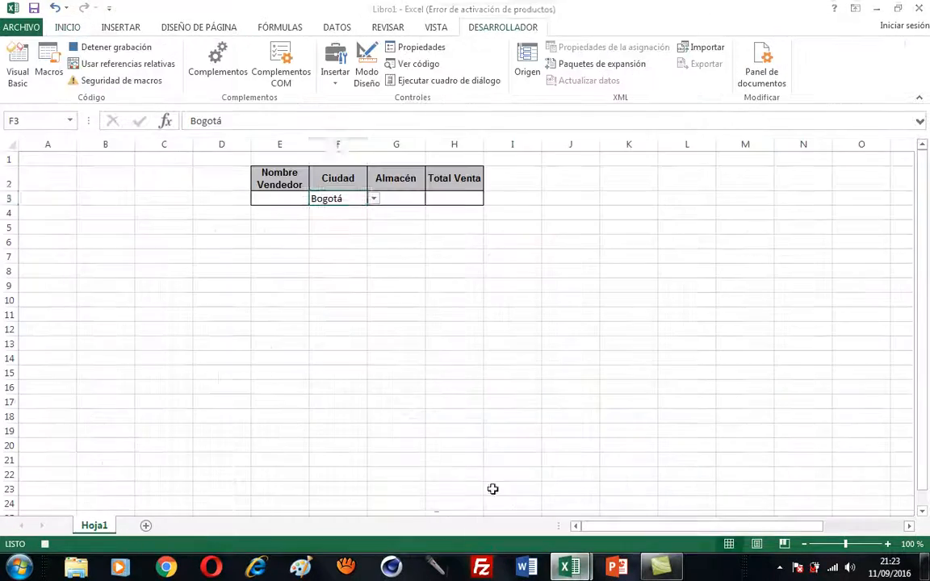
left_click(48, 226)
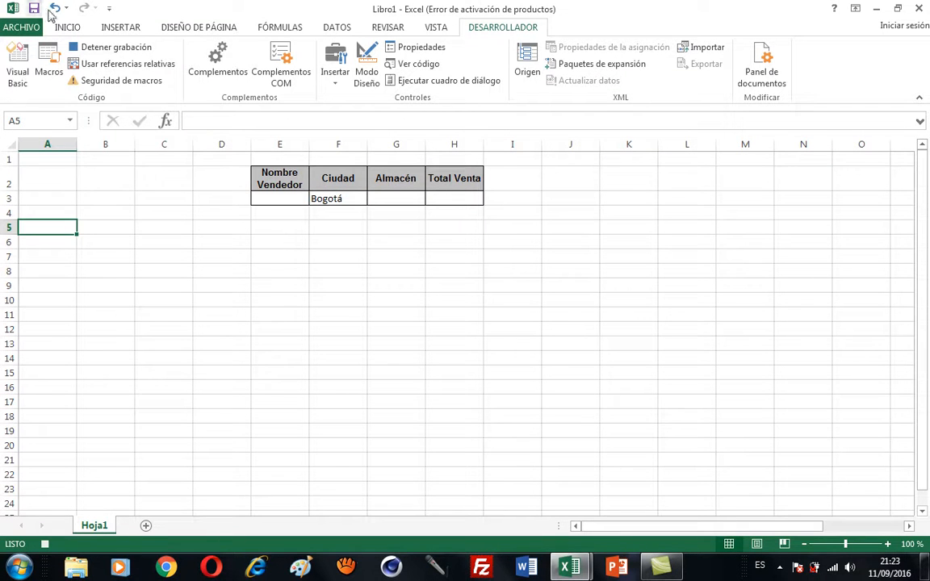
left_click(62, 27)
left_click(21, 55)
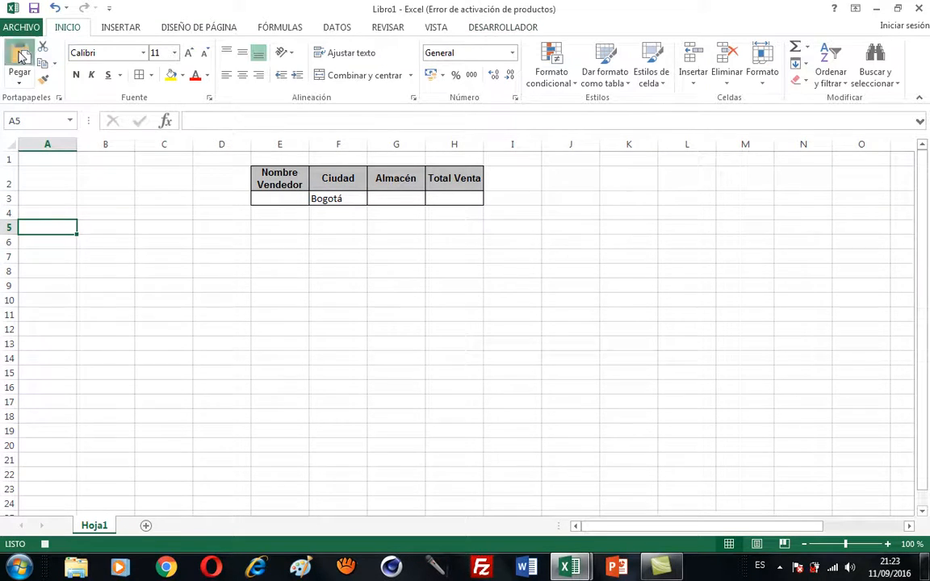
left_click(315, 365)
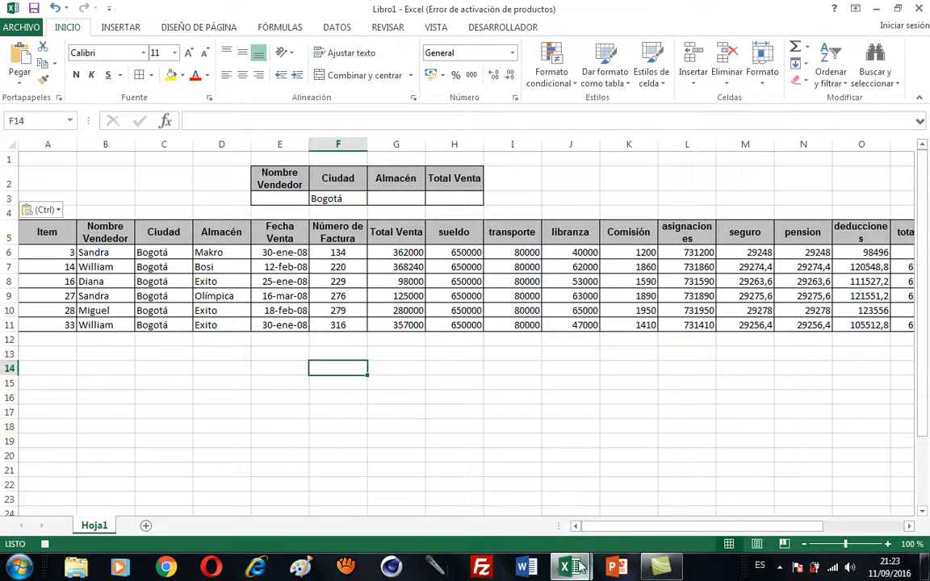
- Switch to Libro1.xlsx and remove the advanced filter from the nomina list
mouse_move(578, 567)
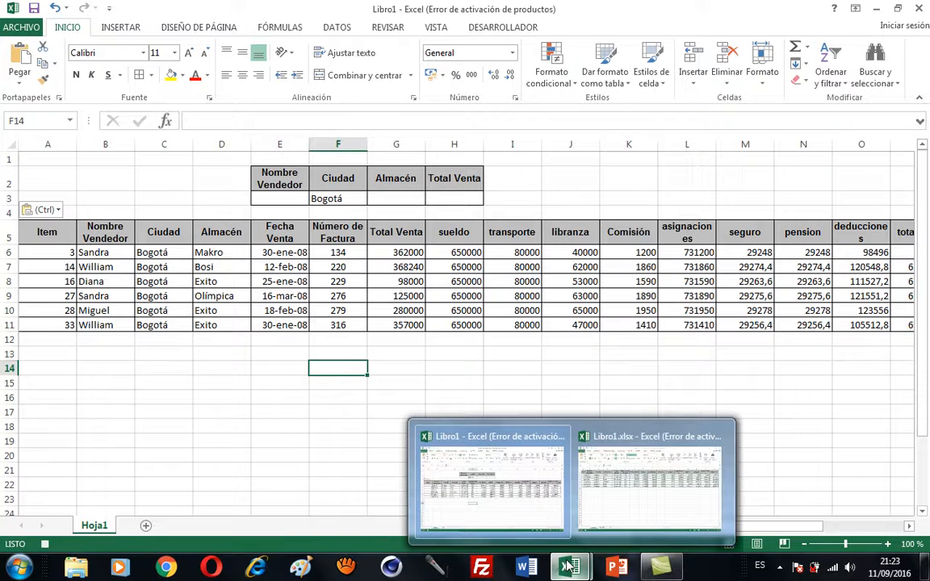
left_click(515, 505)
left_click(564, 571)
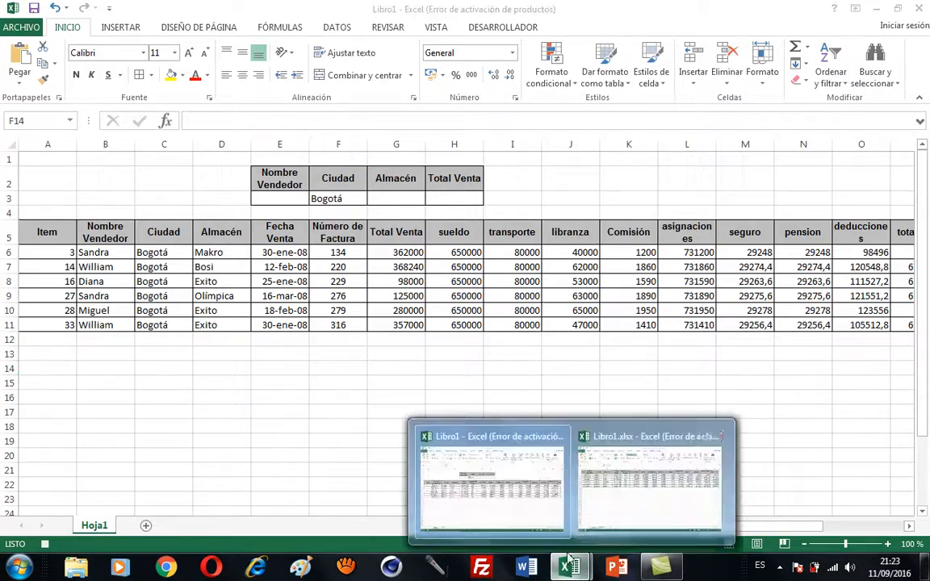
left_click(608, 508)
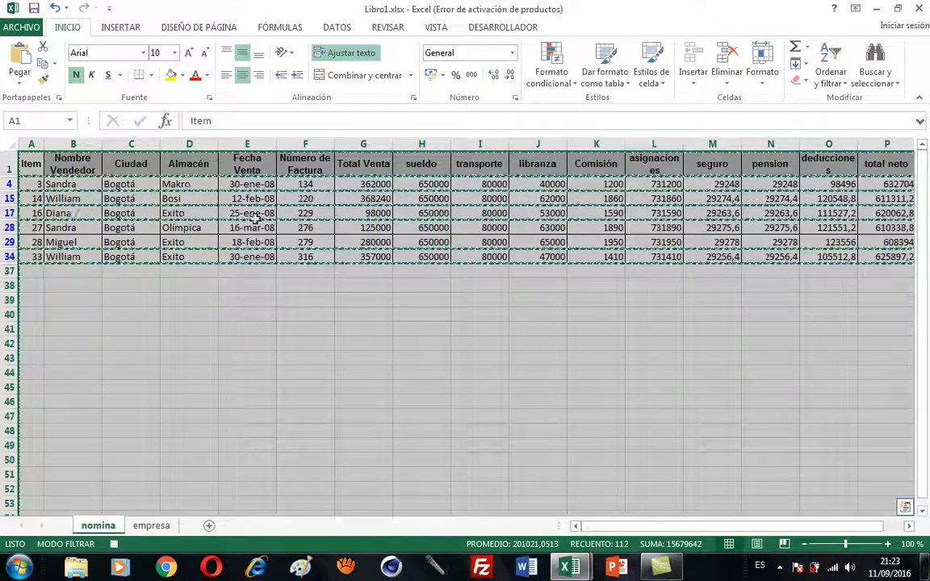
left_click(297, 199)
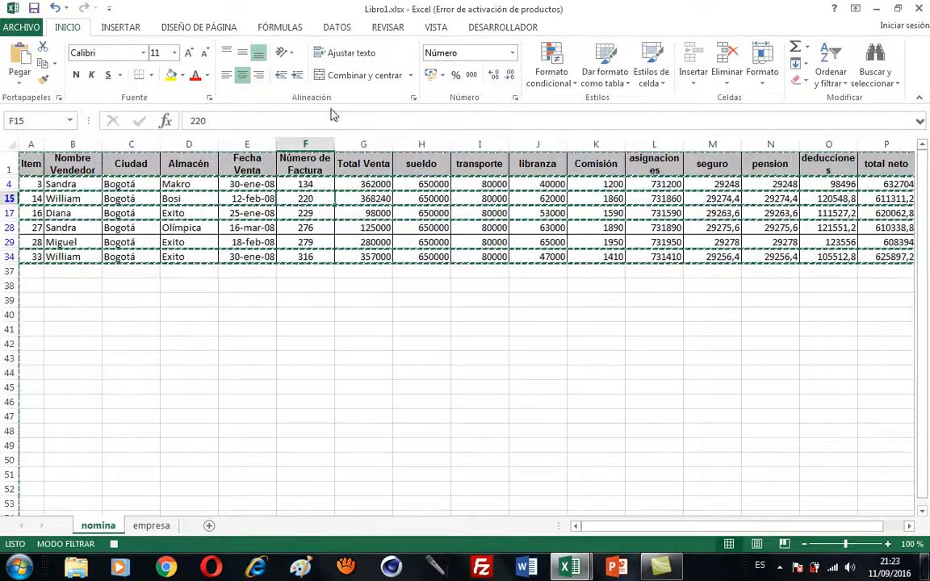
left_click(337, 26)
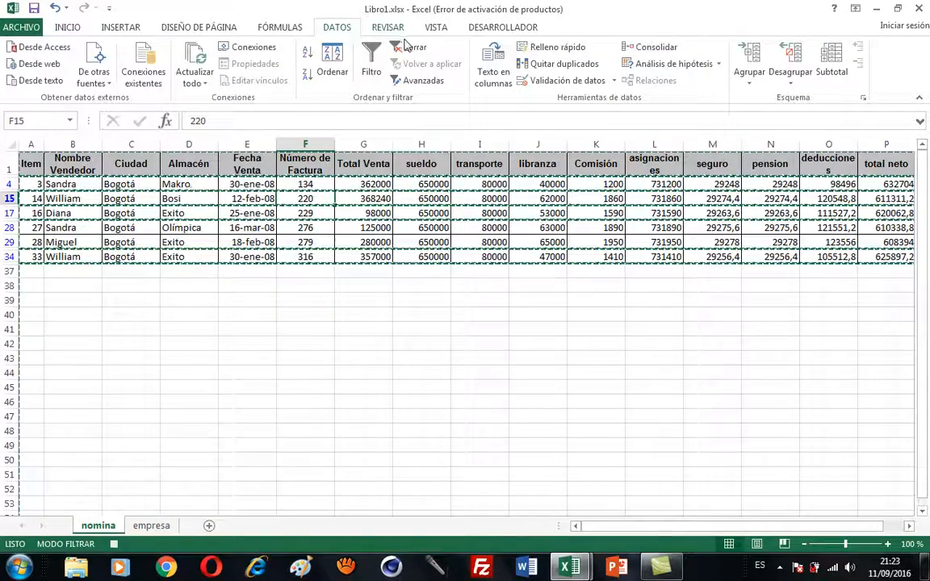
left_click(372, 53)
left_click(339, 257)
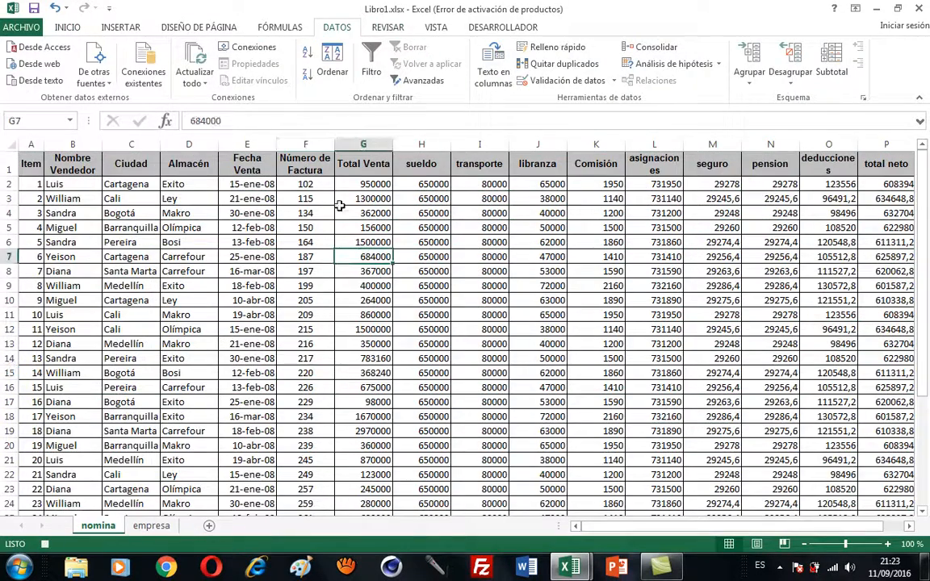
- Close the Libro1.xlsx workbook without saving its changes
left_click(18, 26)
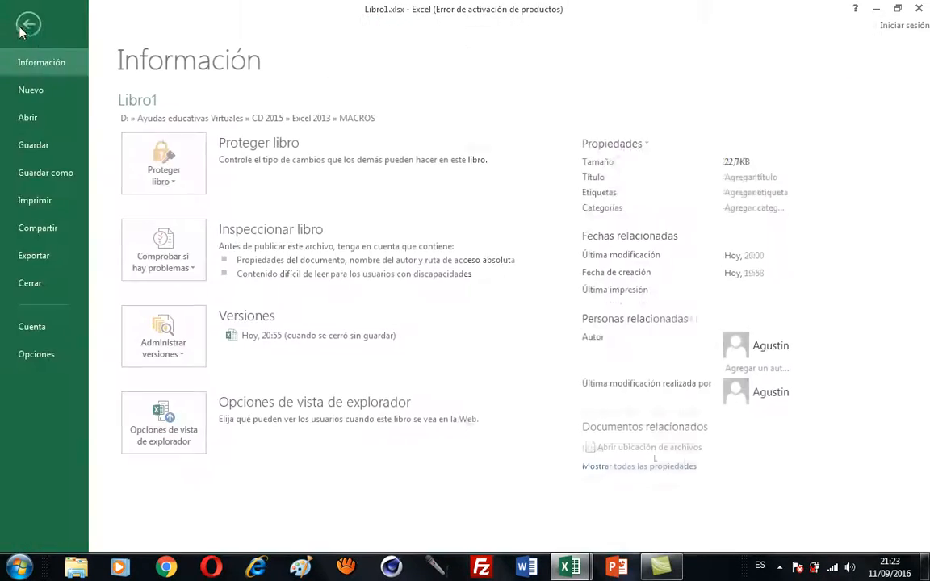
left_click(32, 284)
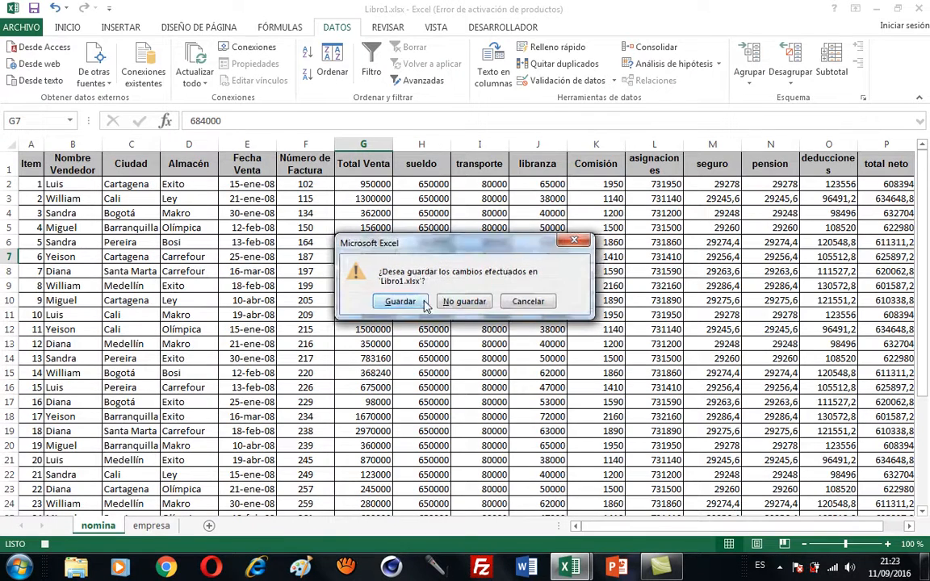
left_click(453, 305)
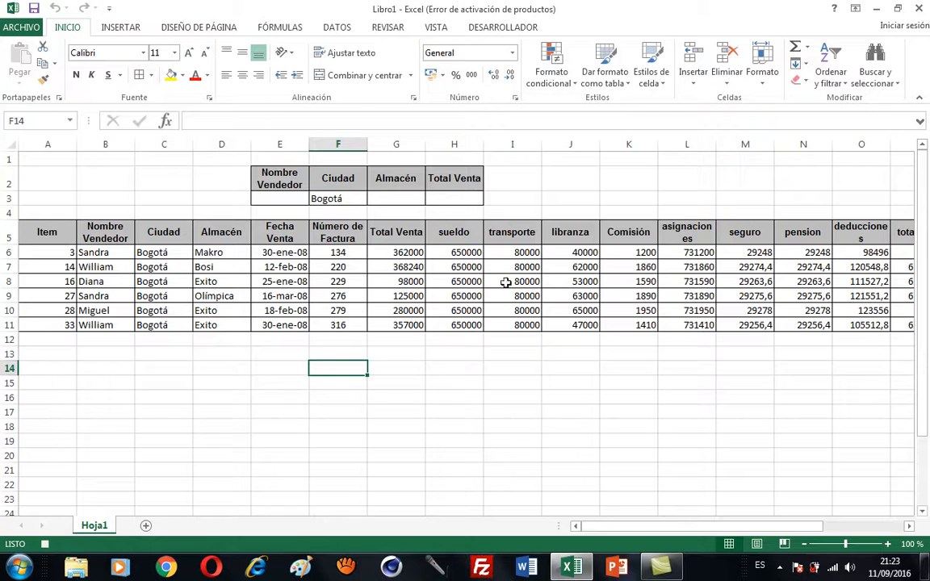
- Select empty cell H13 in Hoja1 and stop recording the macro
left_click(434, 354)
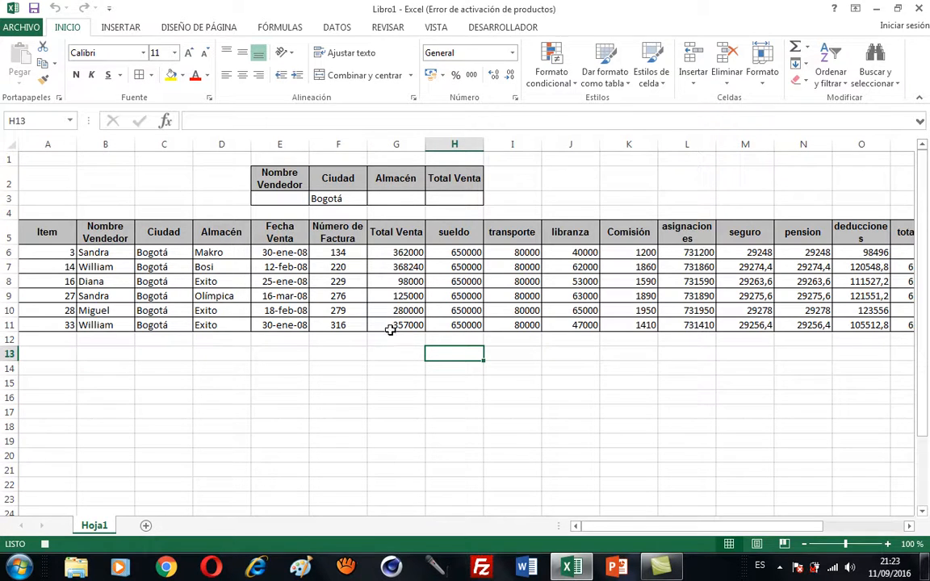
left_click(479, 31)
left_click(145, 47)
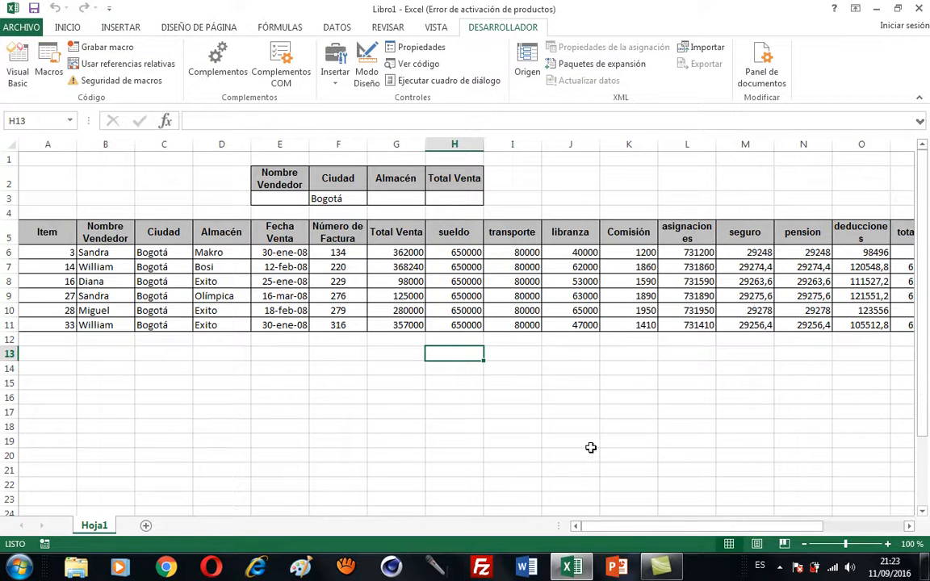
- Insert a form control button beside the criteria table, around J2:K3, and assign the busqueda macro to it
left_click(336, 60)
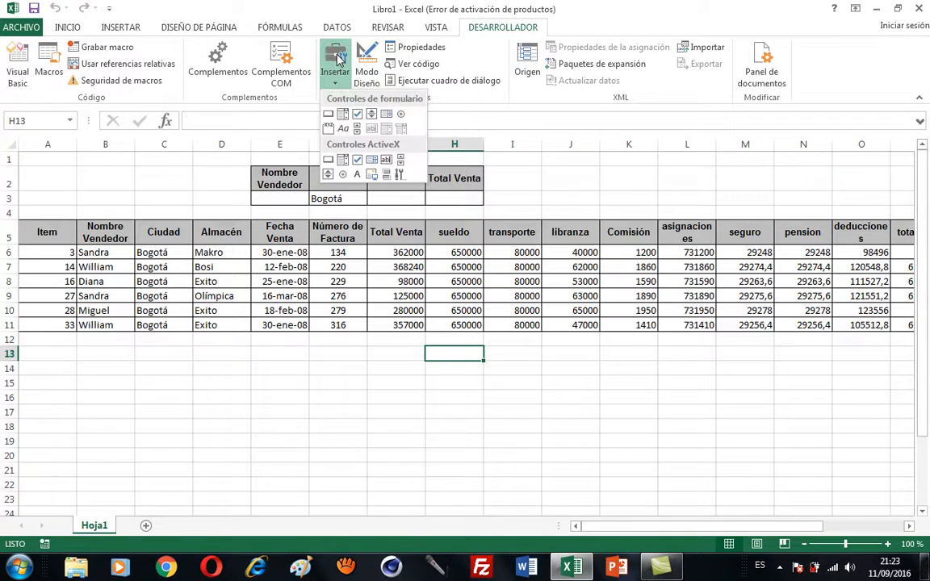
left_click(328, 115)
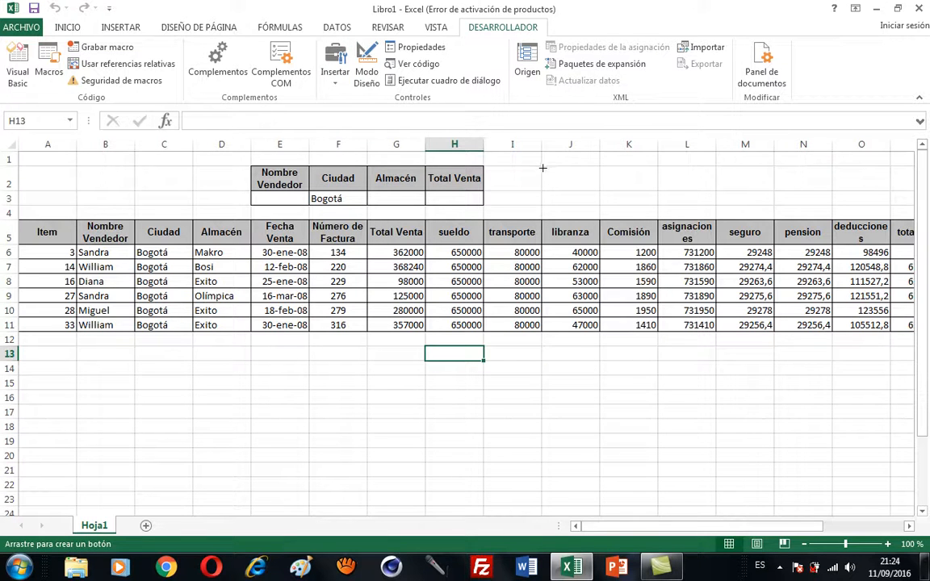
mouse_move(541, 167)
left_mouse_down()
mouse_move(567, 193)
mouse_move(608, 191)
left_mouse_up()
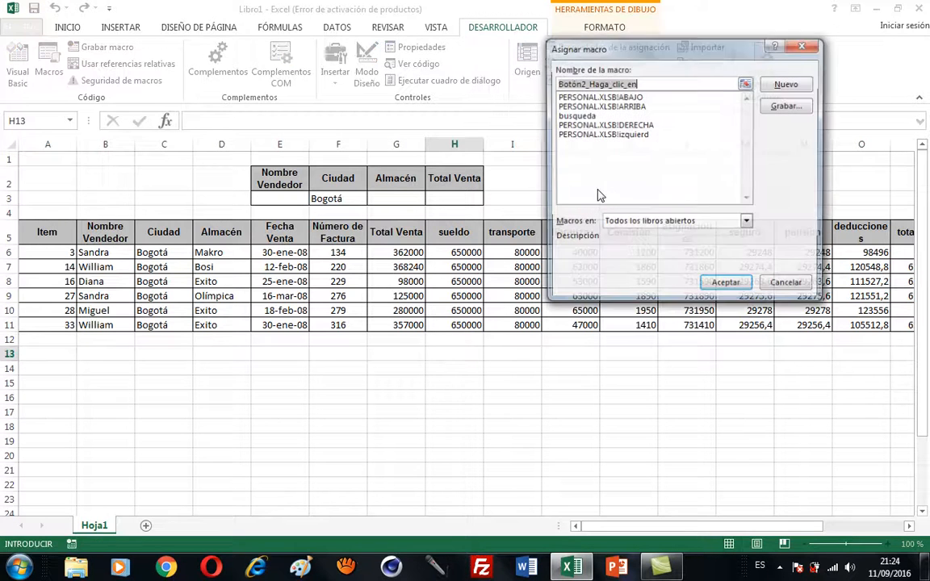
left_click(576, 117)
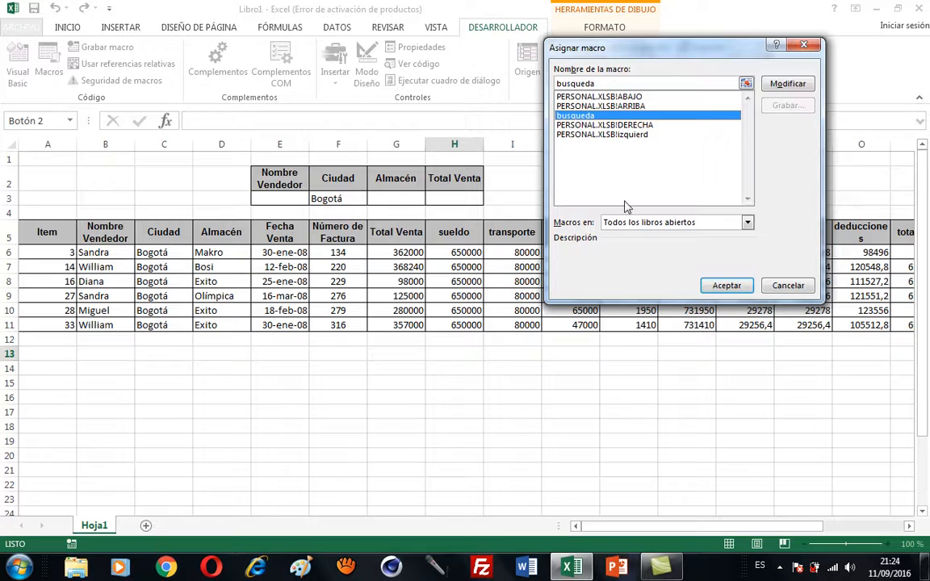
left_click(725, 287)
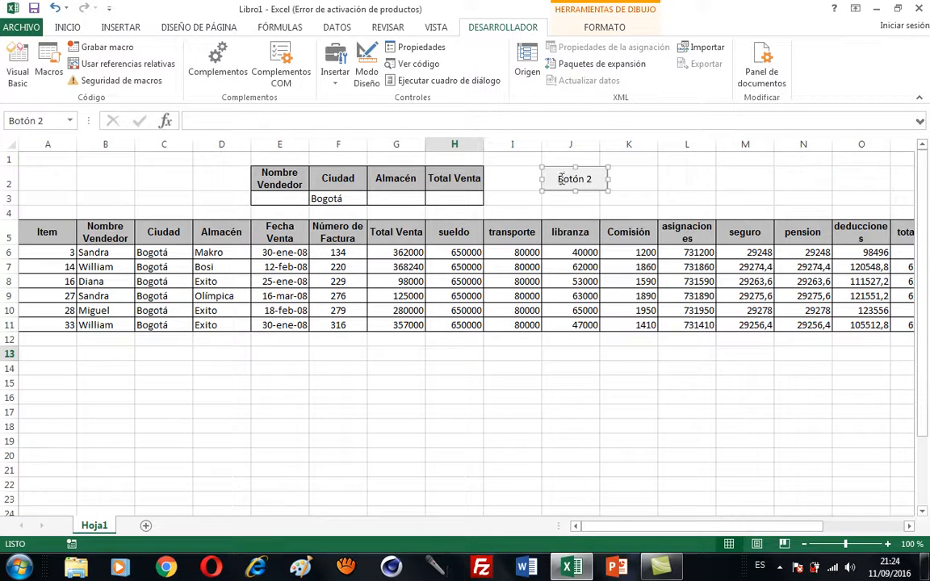
- Replace the new button's caption with "Busqueda" and deselect the button
left_click(560, 178)
key("Delete")
key("Delete")
key("Delete")
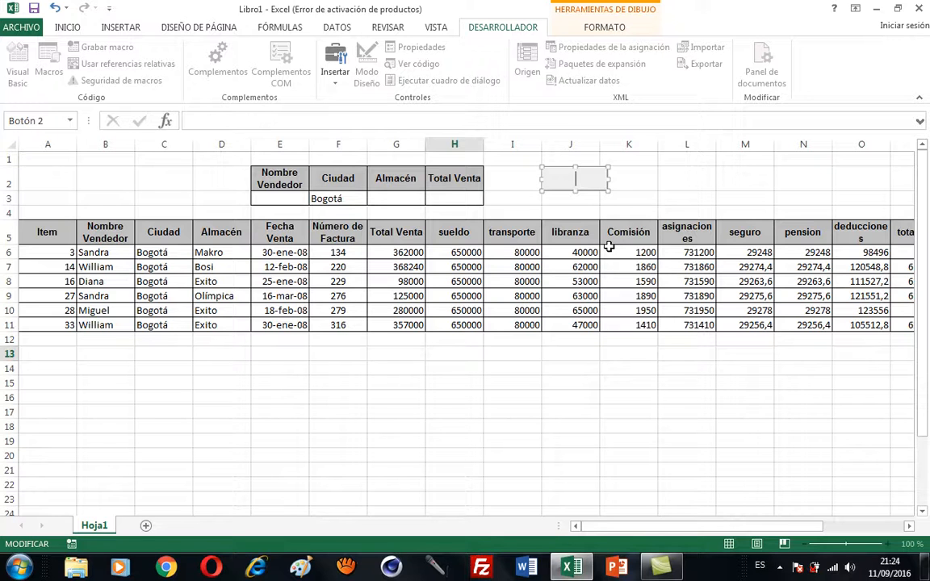
type("Busqueda")
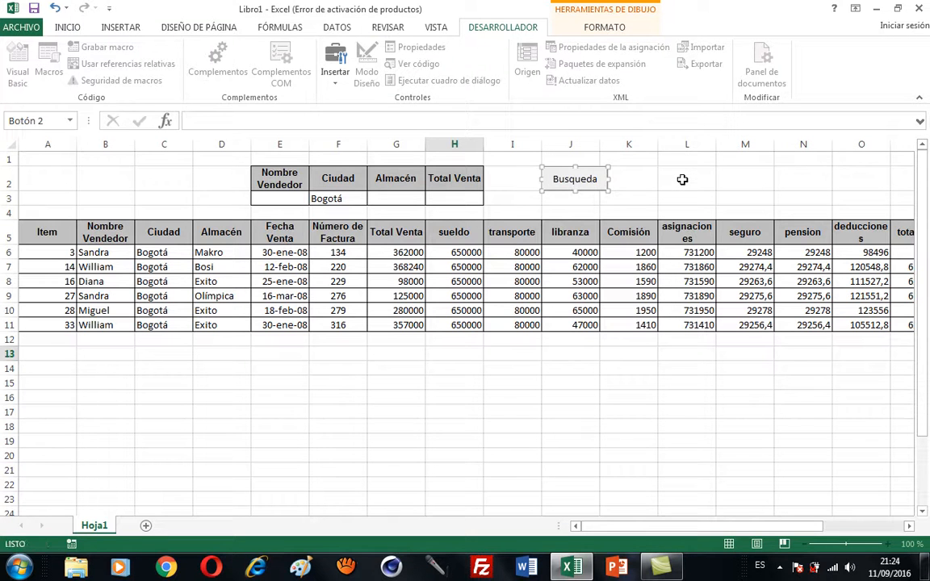
left_click(683, 179)
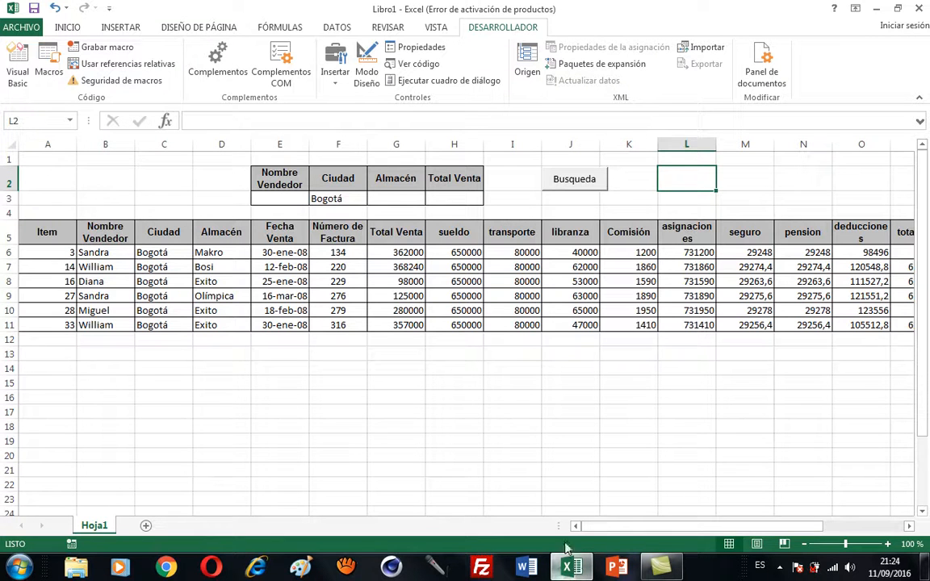
- Set the city in F3 to Cartagena and run the Busqueda button's macro, closing Libro1.xlsx without saving
left_click(359, 198)
left_click(373, 198)
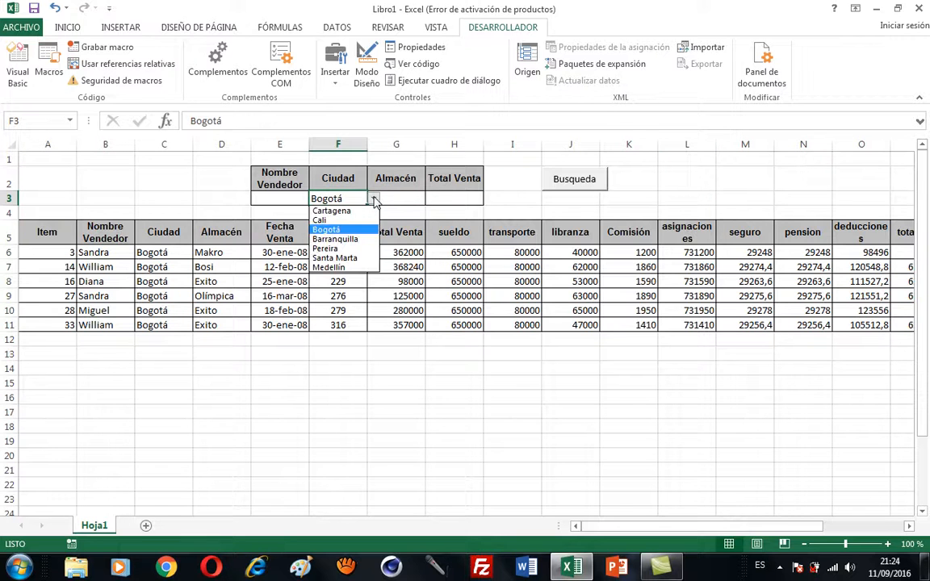
left_click(335, 210)
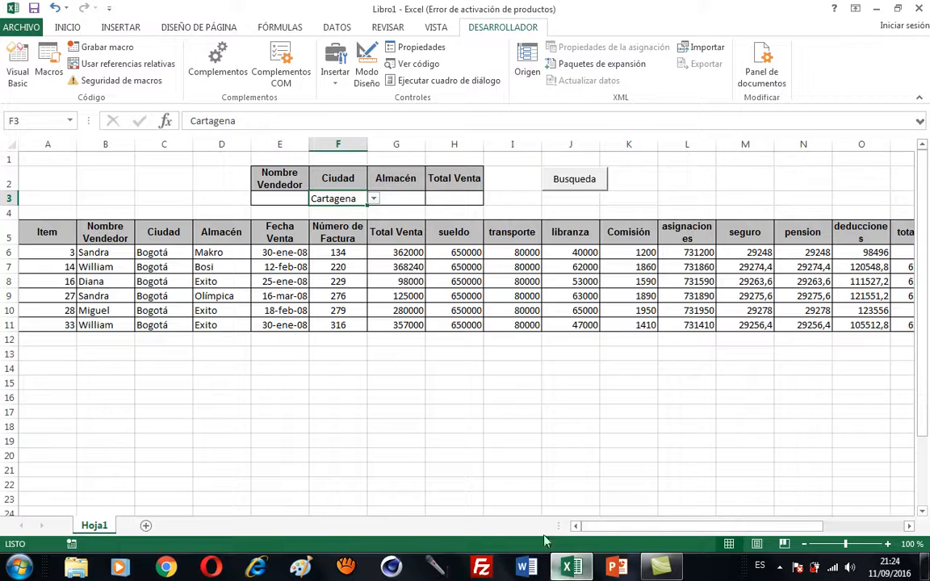
left_click(557, 179)
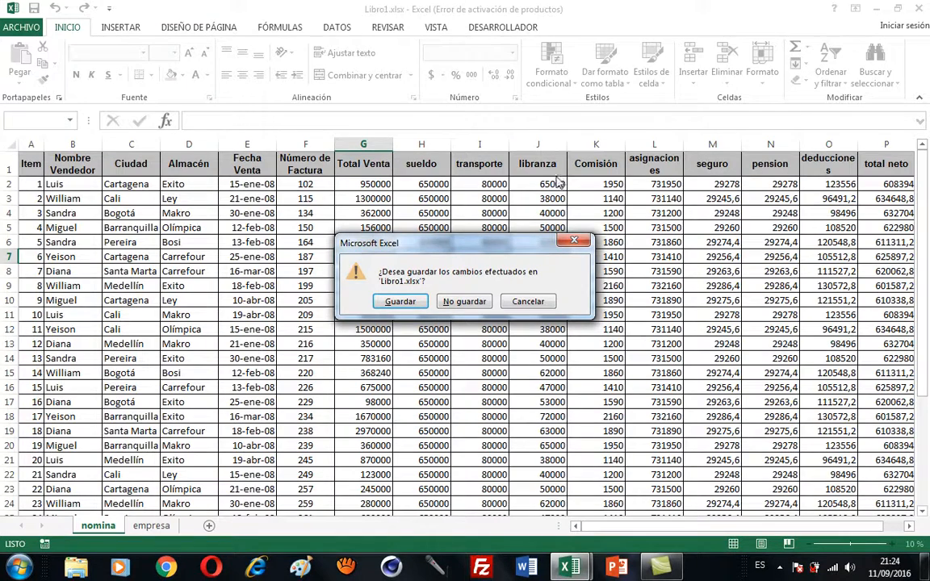
left_click(459, 302)
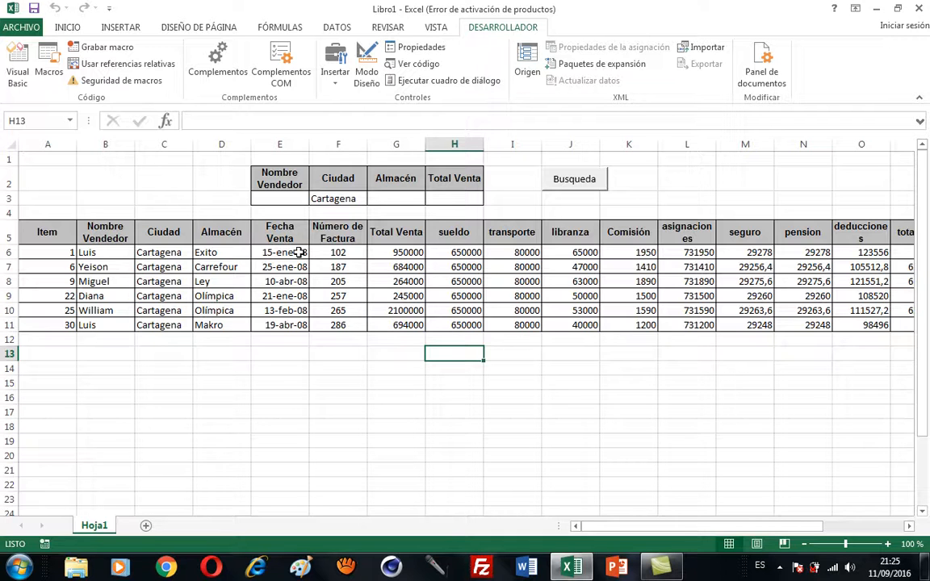
- Set the city criterion in F3 to Bogotá and run the Busqueda macro again, discarding the changes to Libro1.xlsx
left_click(340, 200)
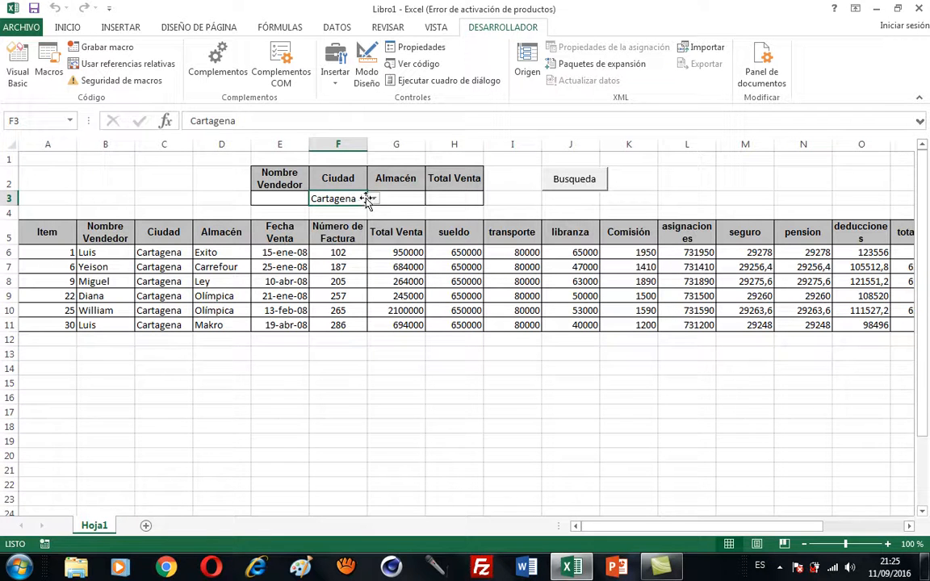
left_click(373, 199)
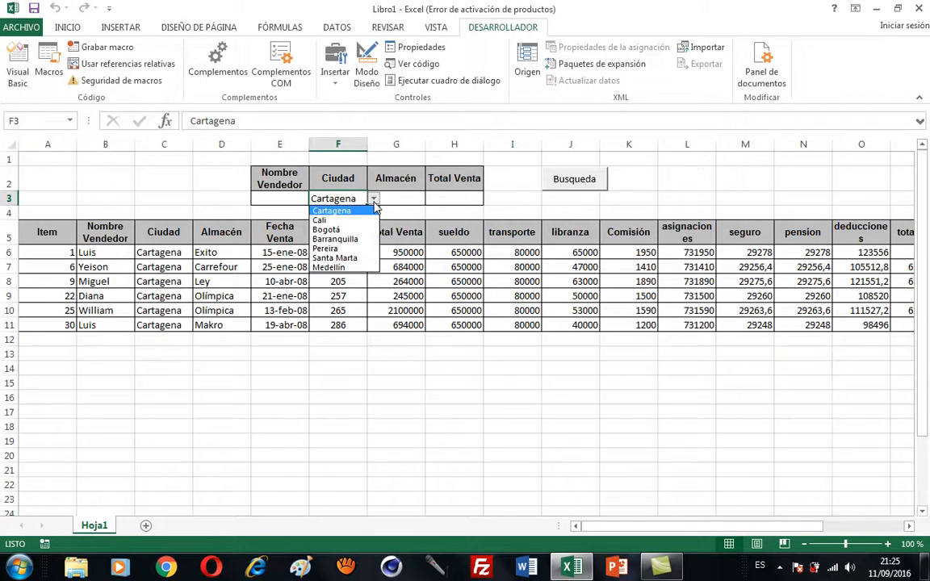
left_click(327, 231)
left_click(565, 180)
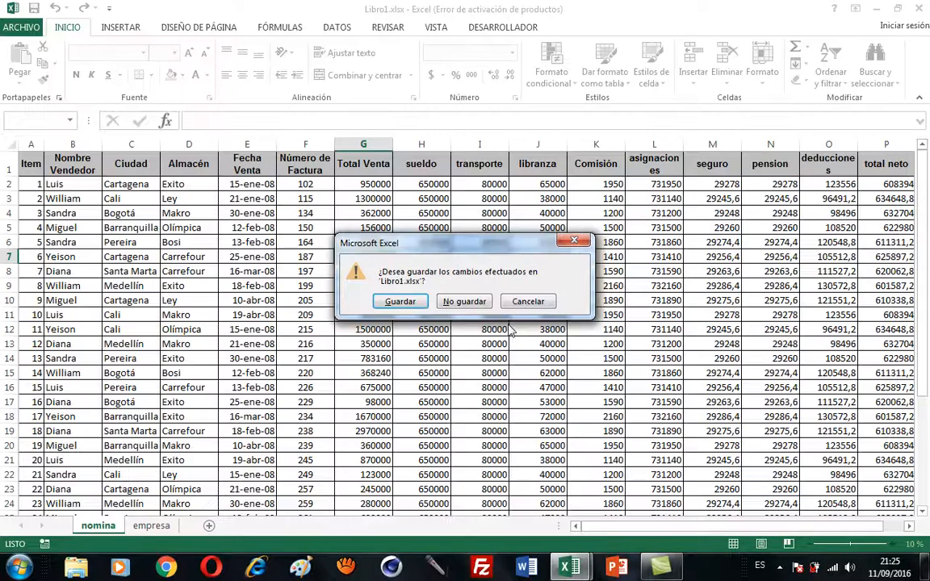
left_click(448, 301)
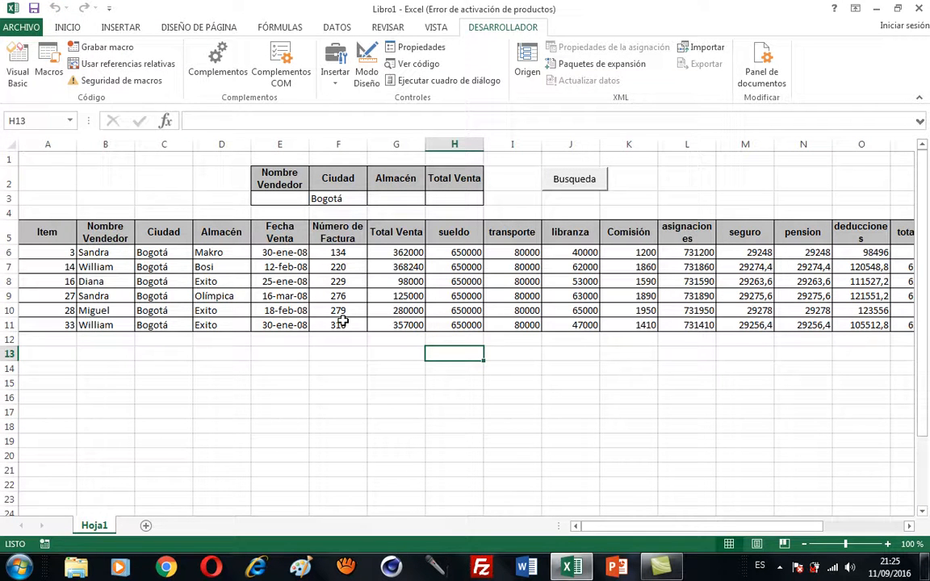
left_click(301, 356)
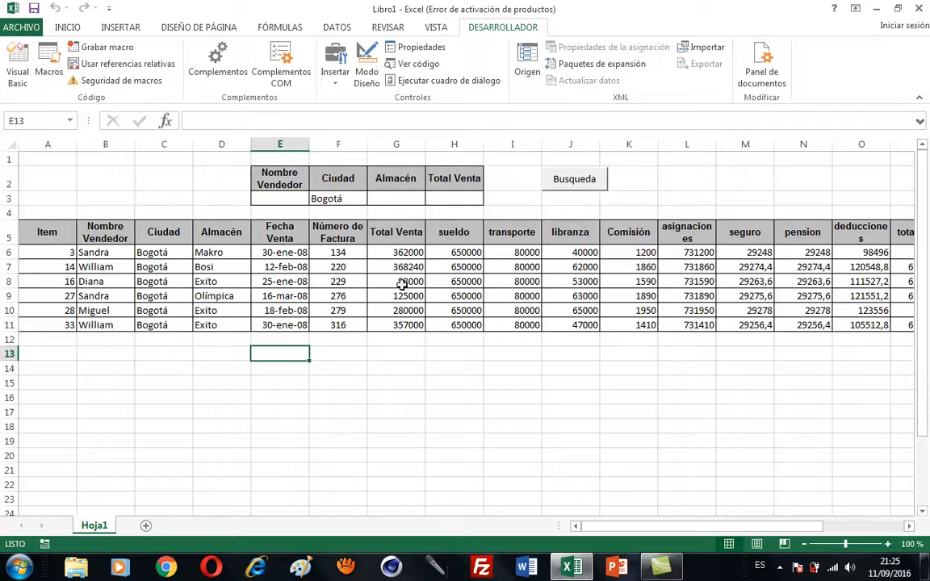
left_click(466, 279)
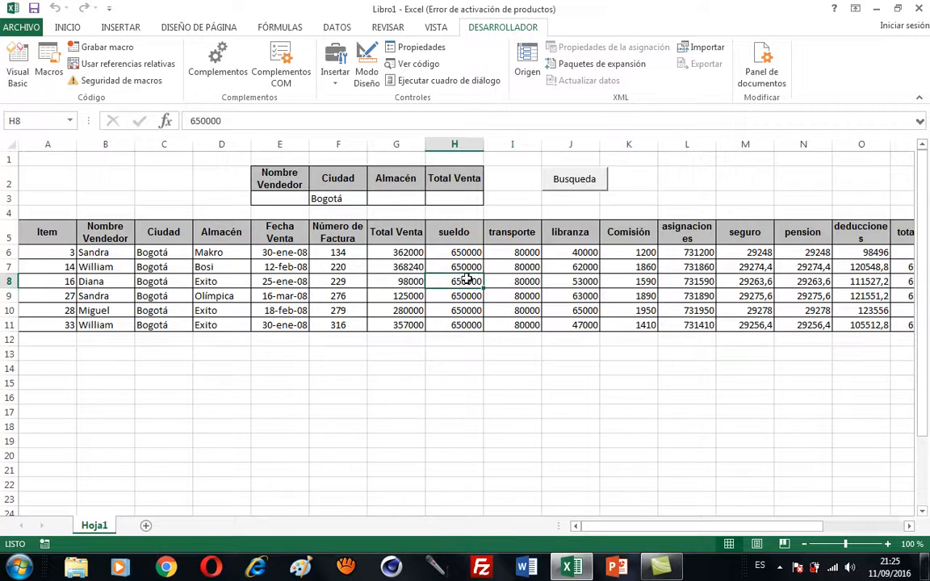
left_click(400, 252)
left_click(338, 253)
left_click(278, 257)
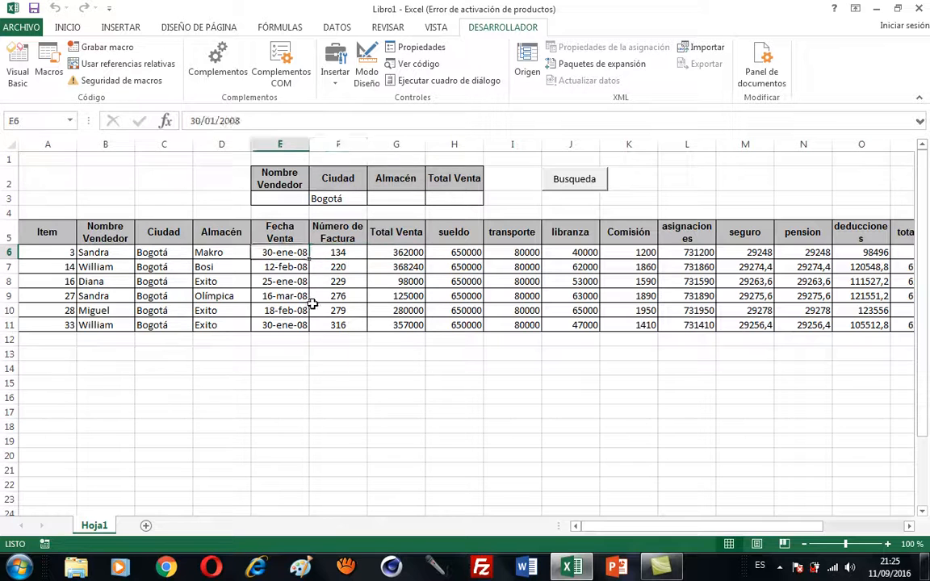
left_click(339, 311)
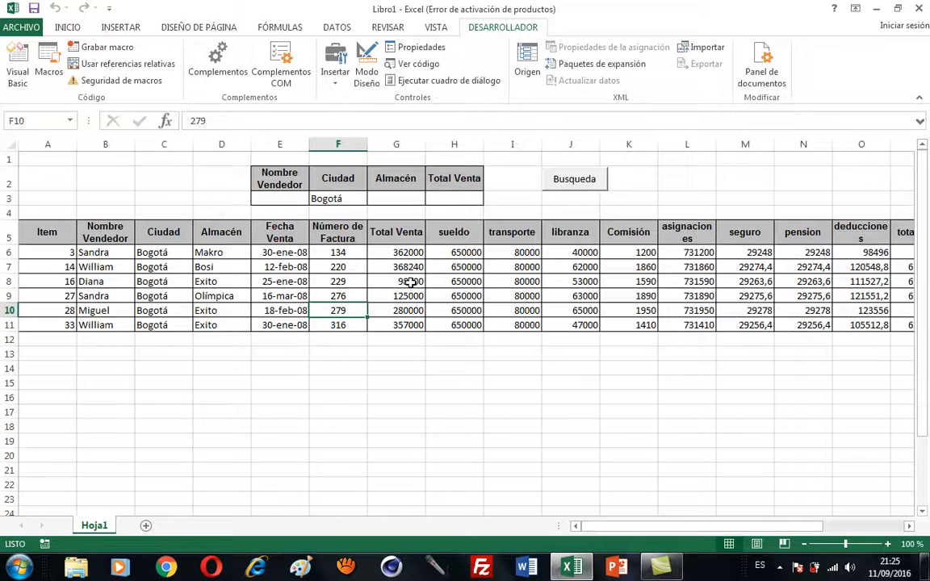